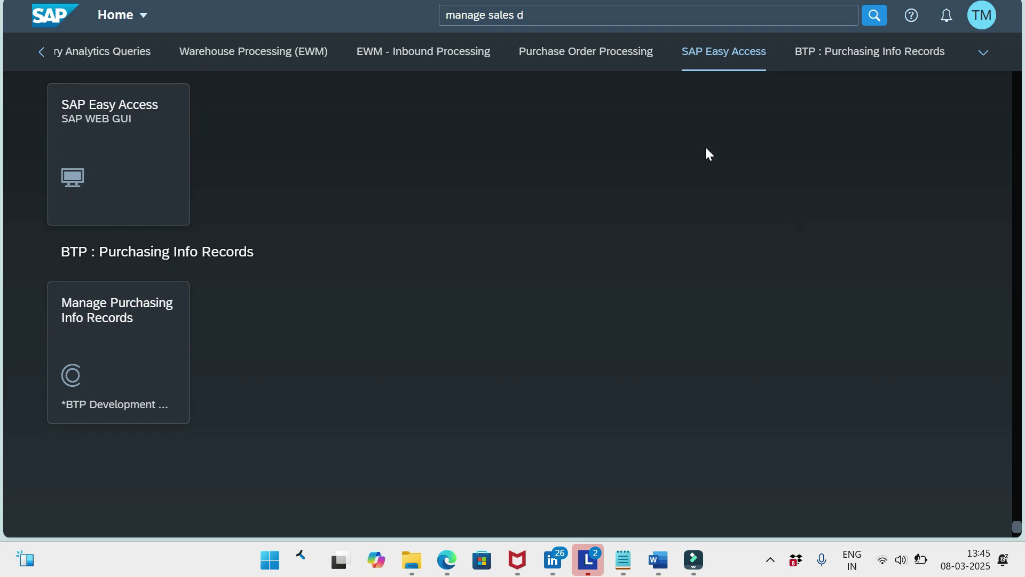
Step: Search for the sales document workflow app and open Manage Sales Document Workflows
{"action": "left_click", "coordinate": [544, 16]}
{"action": "type", "text": "oc"}
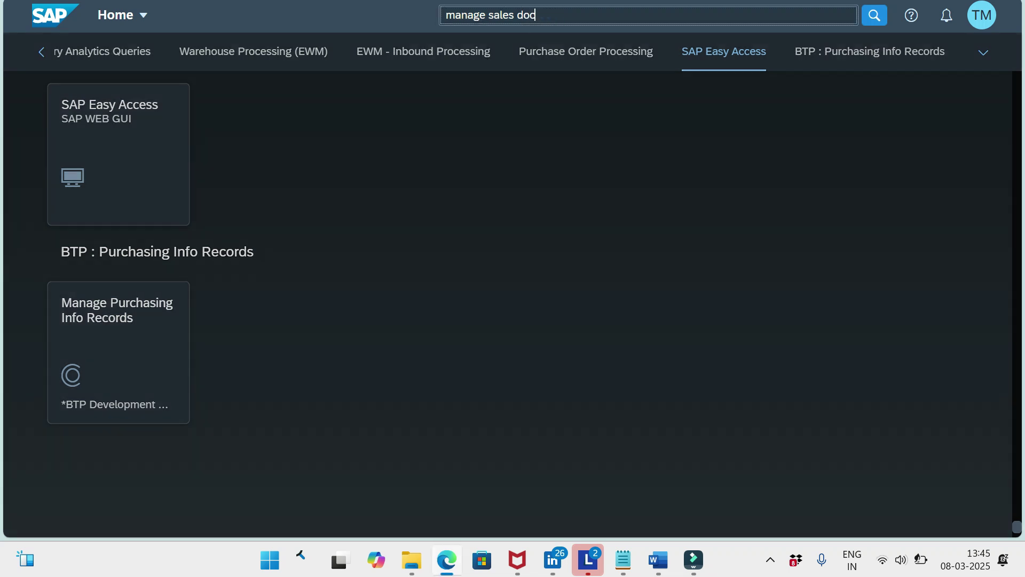
{"action": "type", "text": "um"}
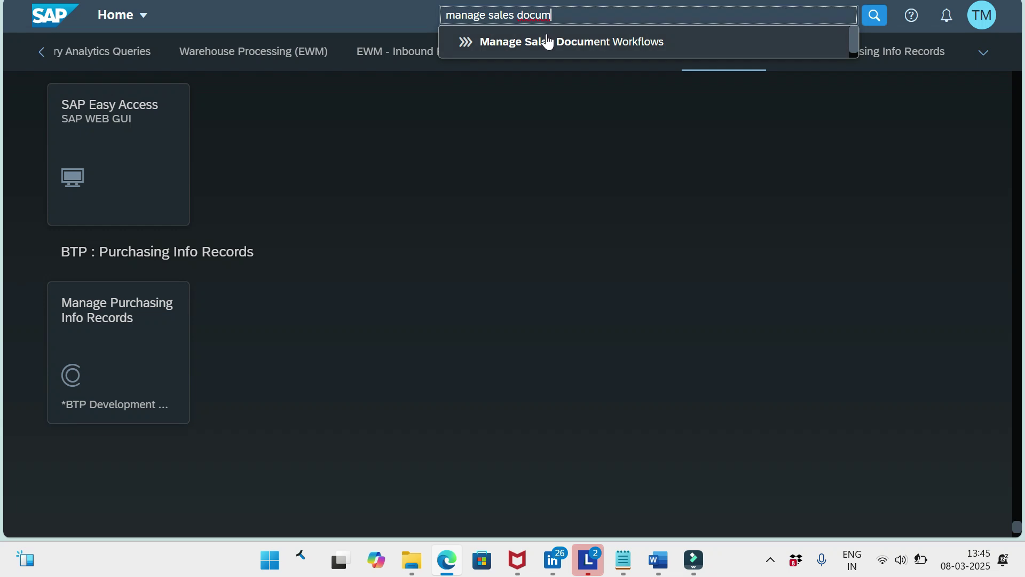
{"action": "left_click", "coordinate": [547, 42]}
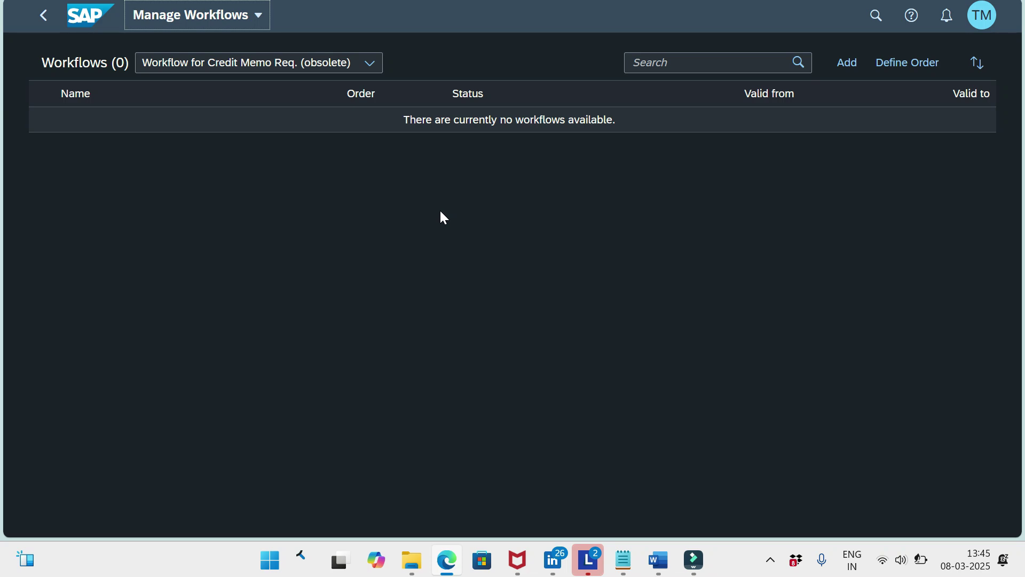
Step: Switch to the Notepad requirements note and prefix ZS01 with "Approval request reason -"
{"action": "left_click", "coordinate": [623, 559]}
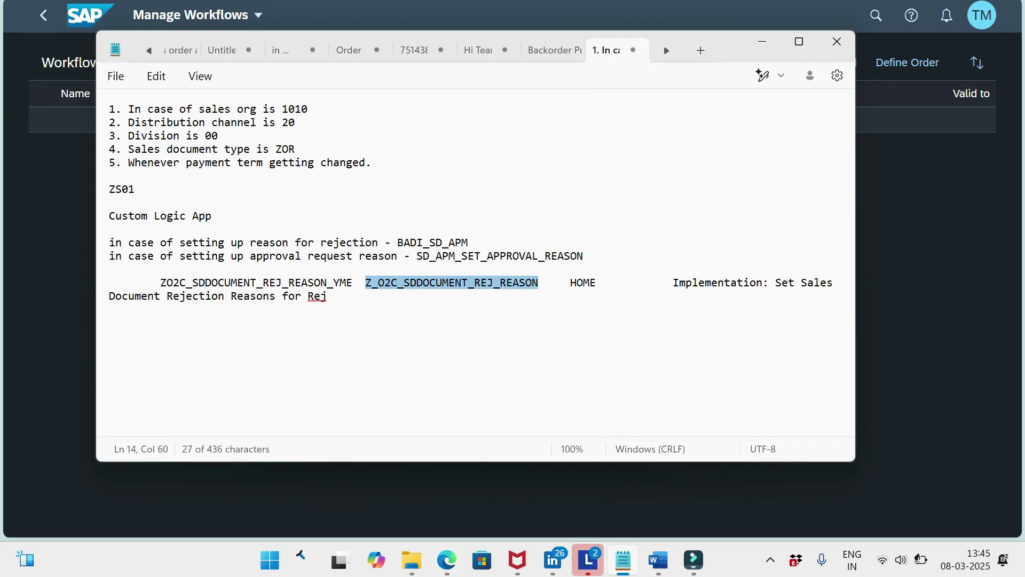
{"action": "left_click", "coordinate": [224, 180]}
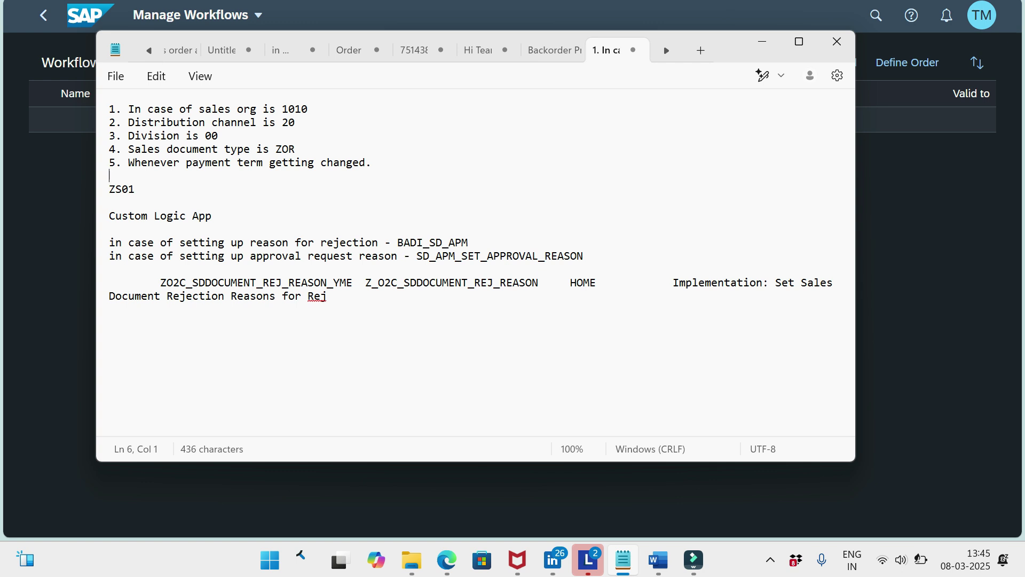
{"action": "left_click", "coordinate": [110, 189]}
{"action": "type", "text": "Approval request "}
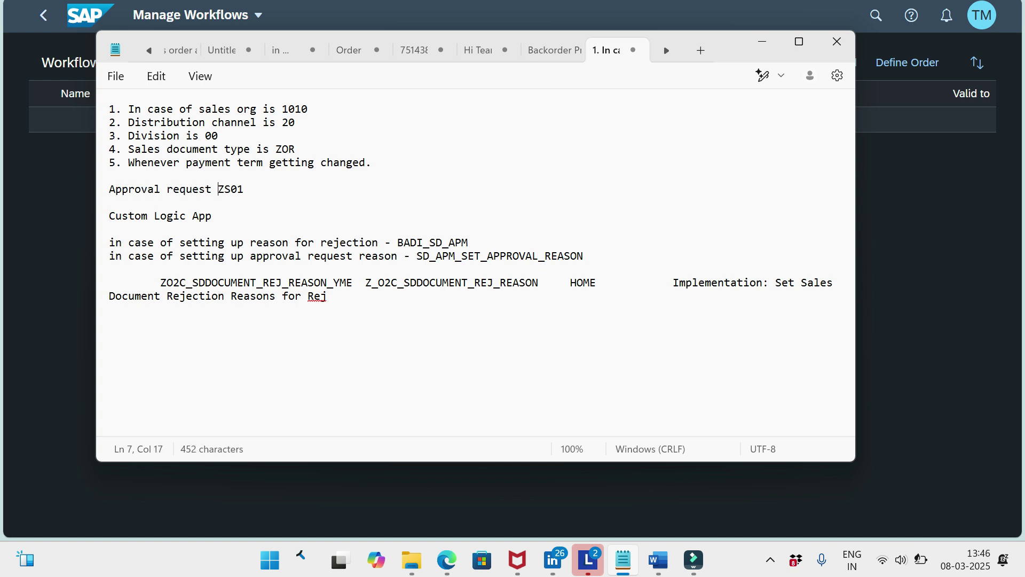
{"action": "type", "text": "reason "}
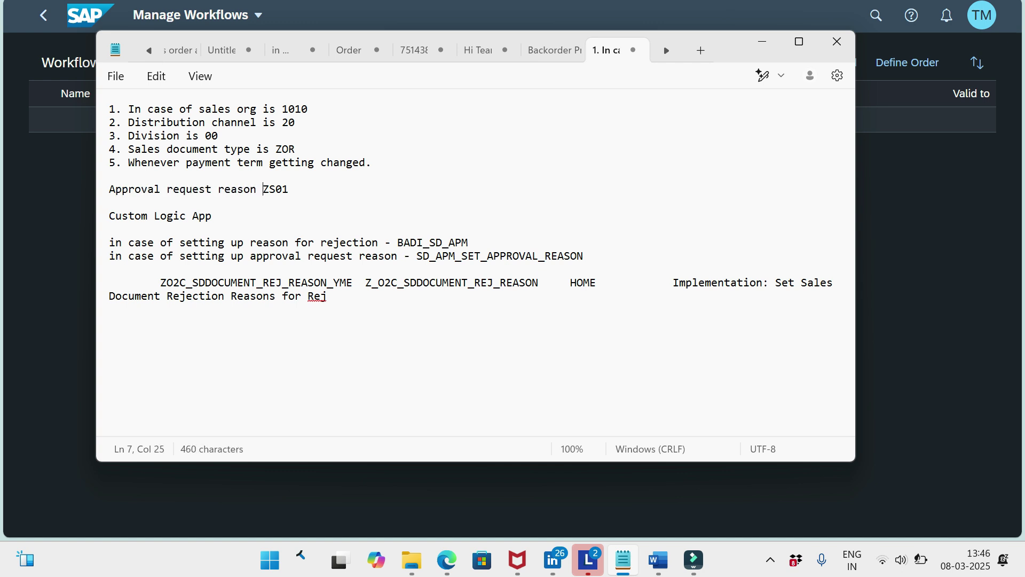
{"action": "type", "text": "-"}
Step: Review the distribution channel, division, document type and approval reason in the note, and return to Manage Workflows
{"action": "left_click_drag", "start_coordinate": [205, 122], "coordinate": [299, 149]}
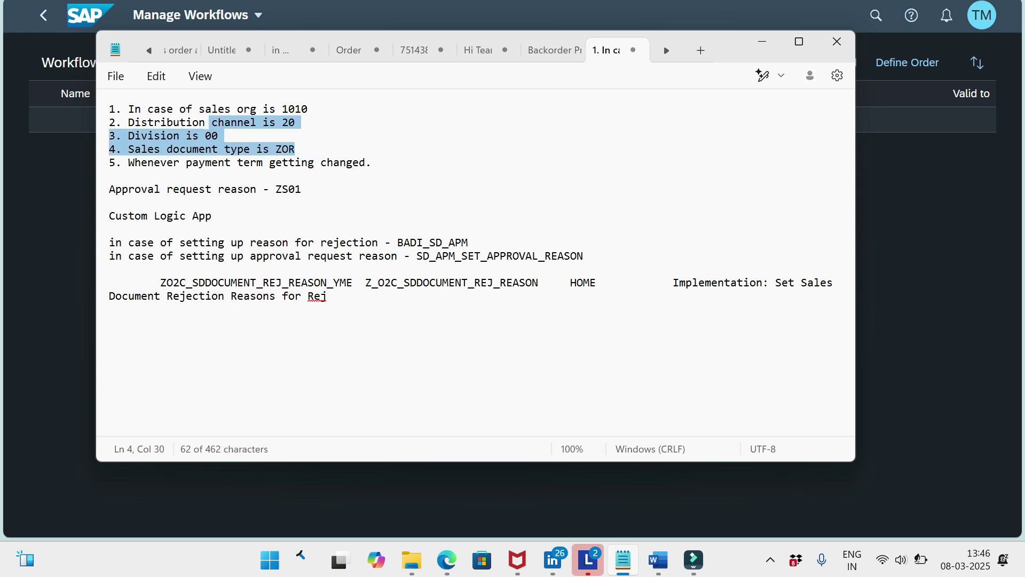
{"action": "left_click", "coordinate": [300, 189]}
{"action": "left_click", "coordinate": [428, 195]}
{"action": "left_click", "coordinate": [880, 211]}
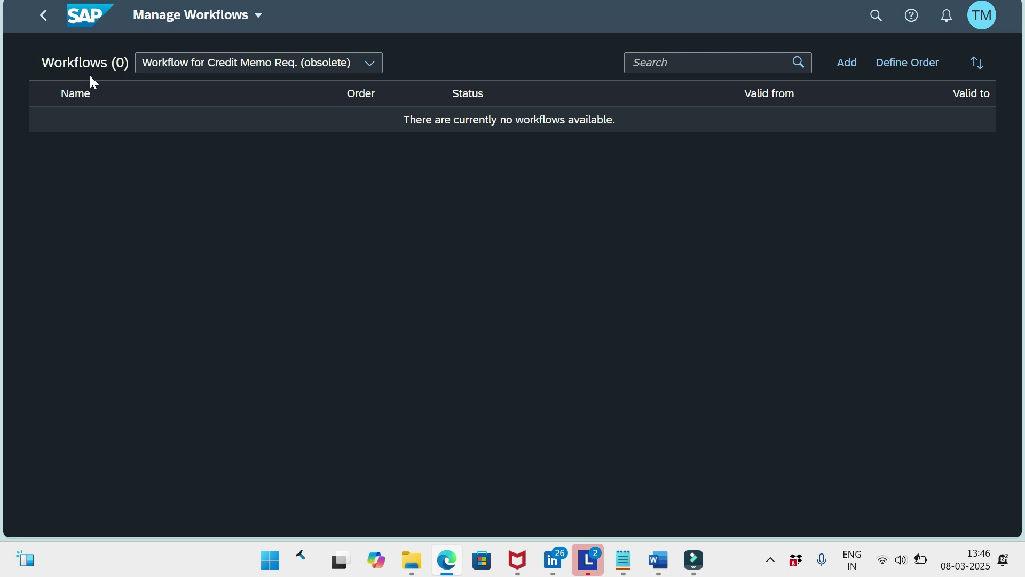
Step: Switch the workflow type to Workflow for Sales Orders and add a new workflow
{"action": "left_click", "coordinate": [371, 65]}
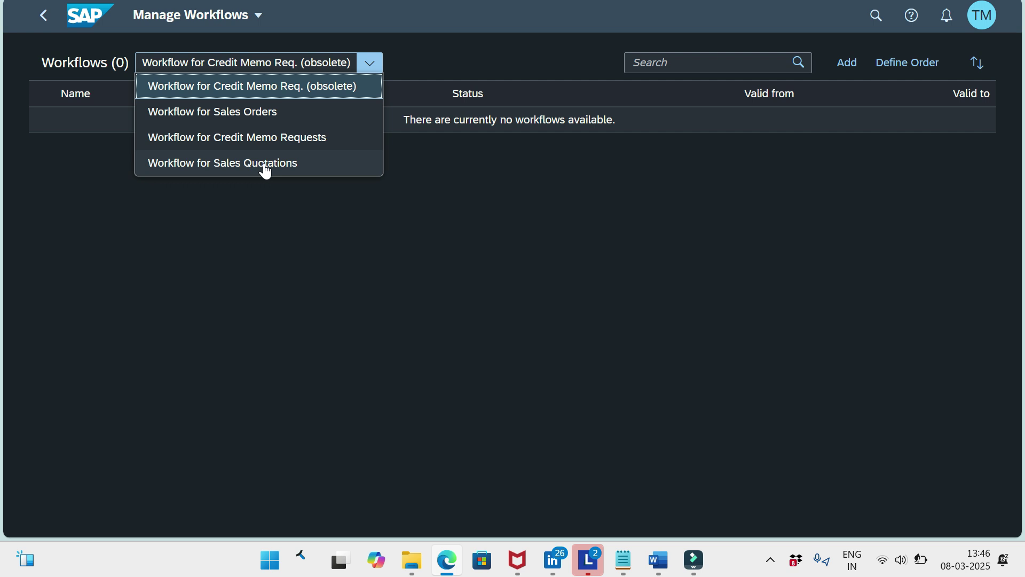
{"action": "left_click", "coordinate": [428, 219]}
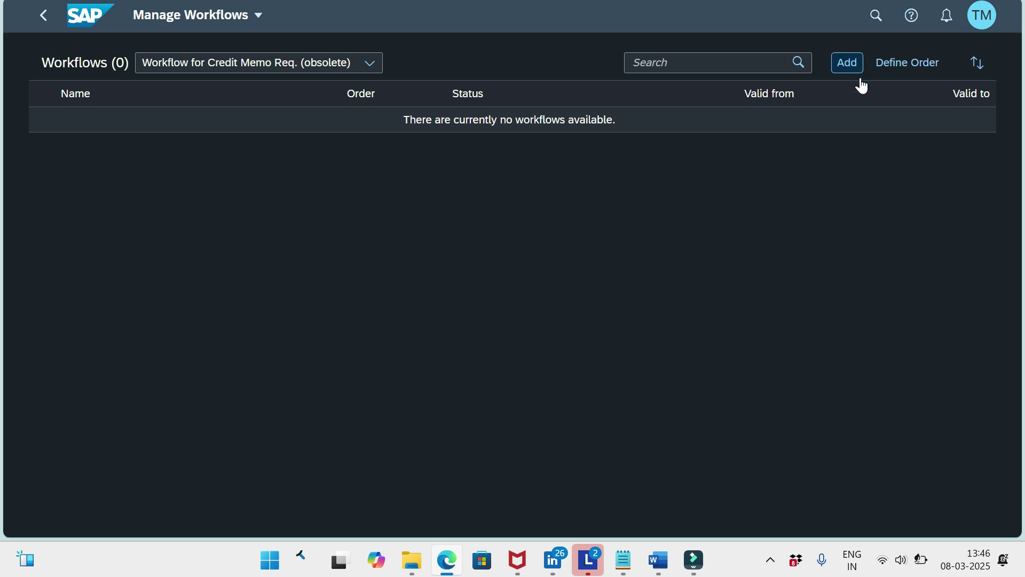
{"action": "left_click", "coordinate": [370, 64]}
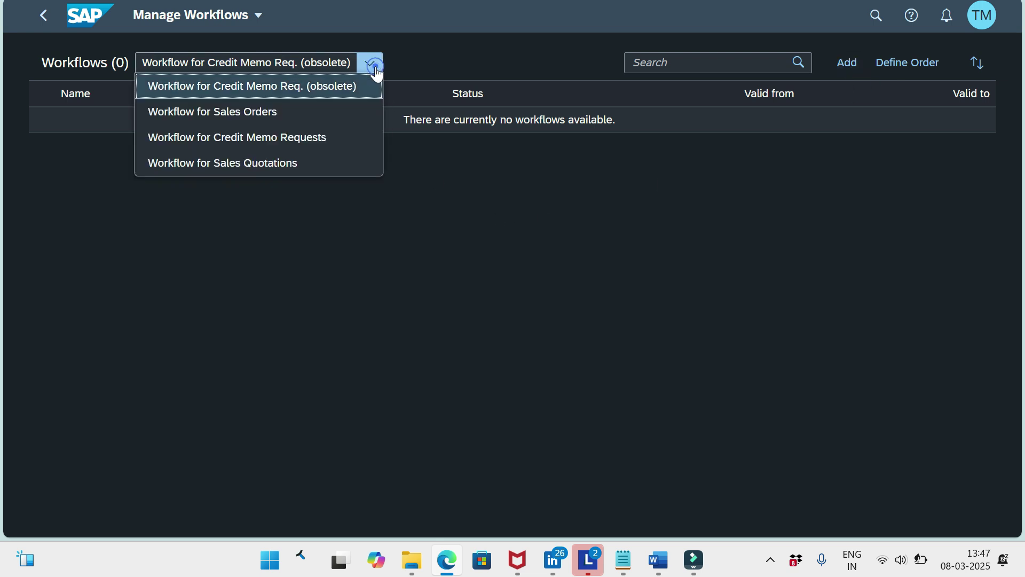
{"action": "left_click", "coordinate": [345, 112]}
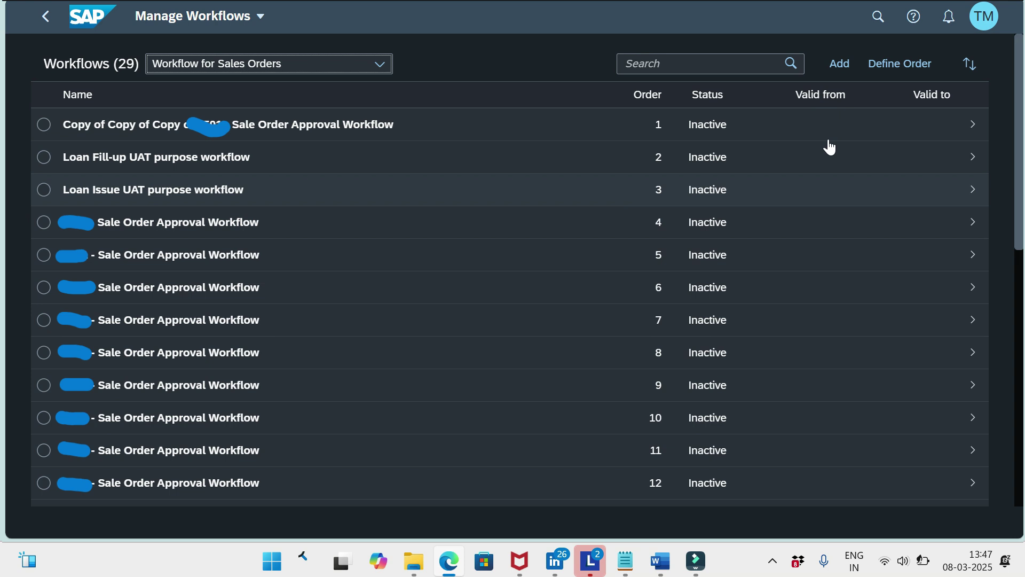
{"action": "left_click", "coordinate": [838, 64]}
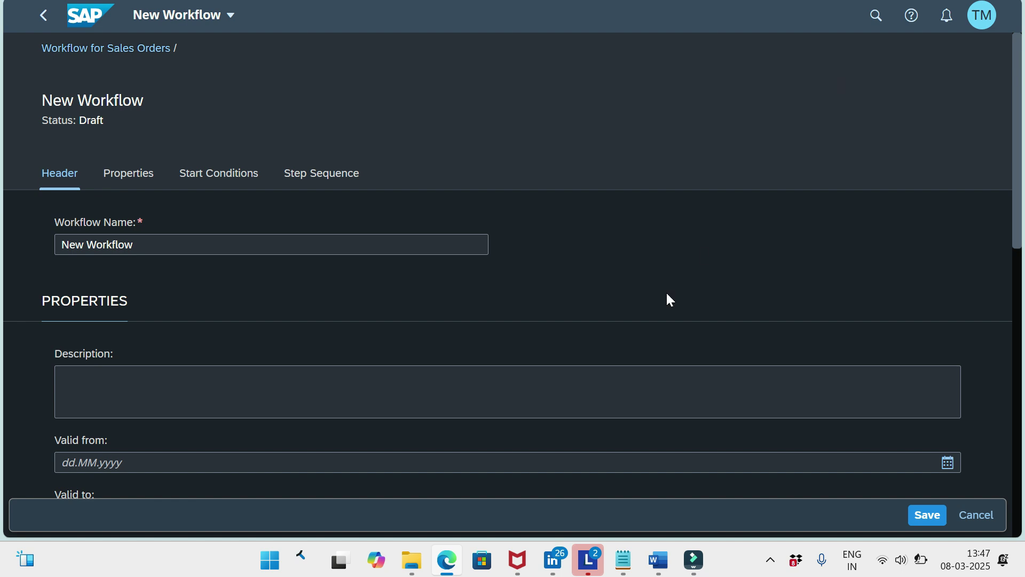
Step: Examine the new workflow's name, description, Valid from and Valid to fields
{"action": "left_click", "coordinate": [135, 244]}
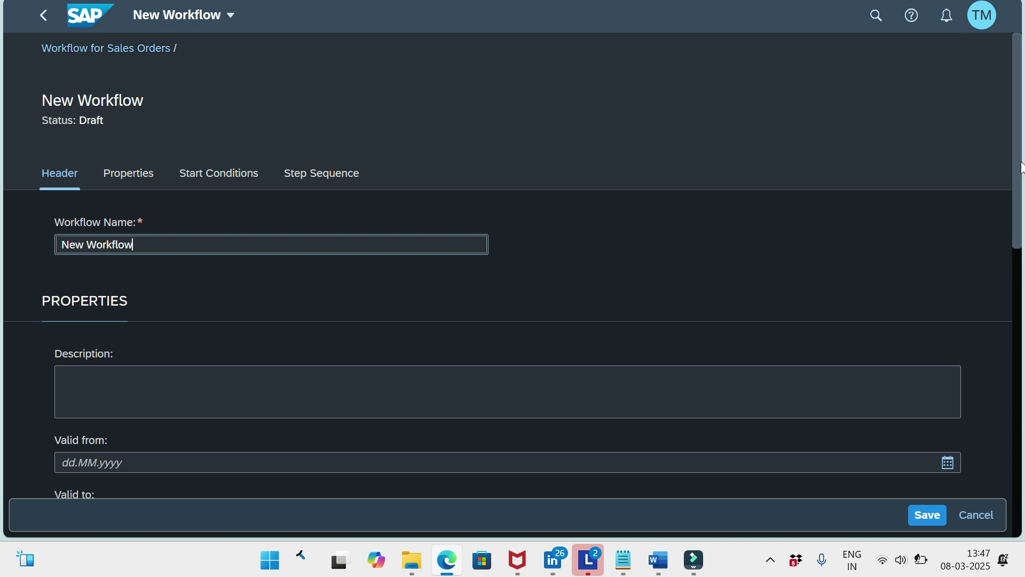
{"action": "left_click", "coordinate": [1016, 187]}
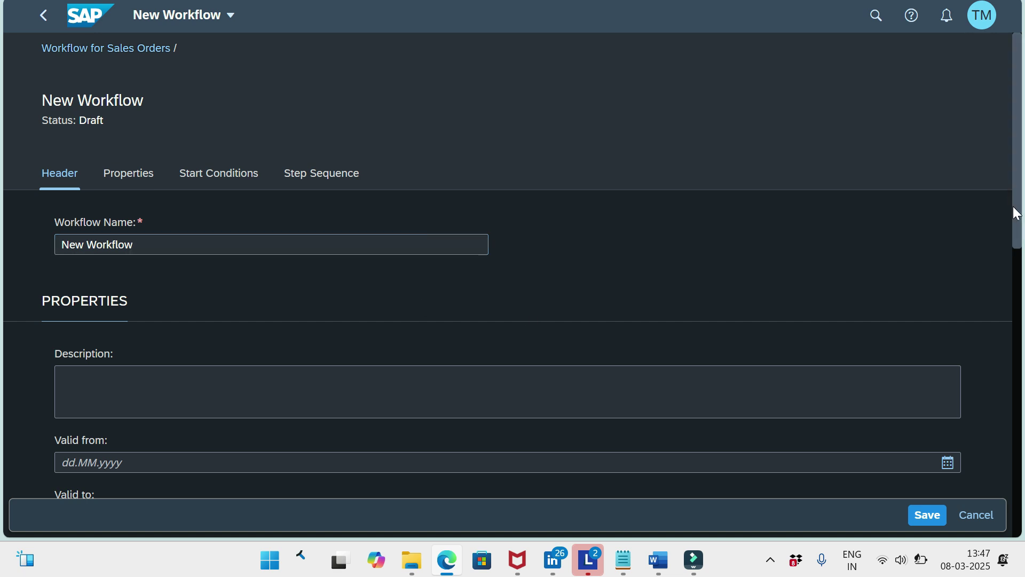
{"action": "scroll", "coordinate": [1009, 231], "scroll_direction": "down", "scroll_amount": 1}
{"action": "left_click", "coordinate": [62, 323]}
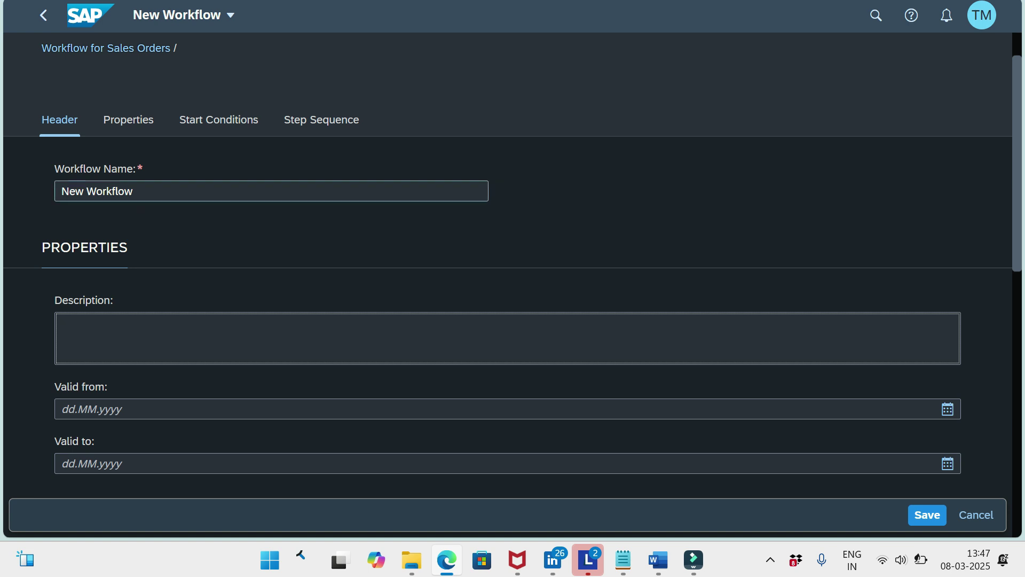
{"action": "triple_click", "coordinate": [134, 191]}
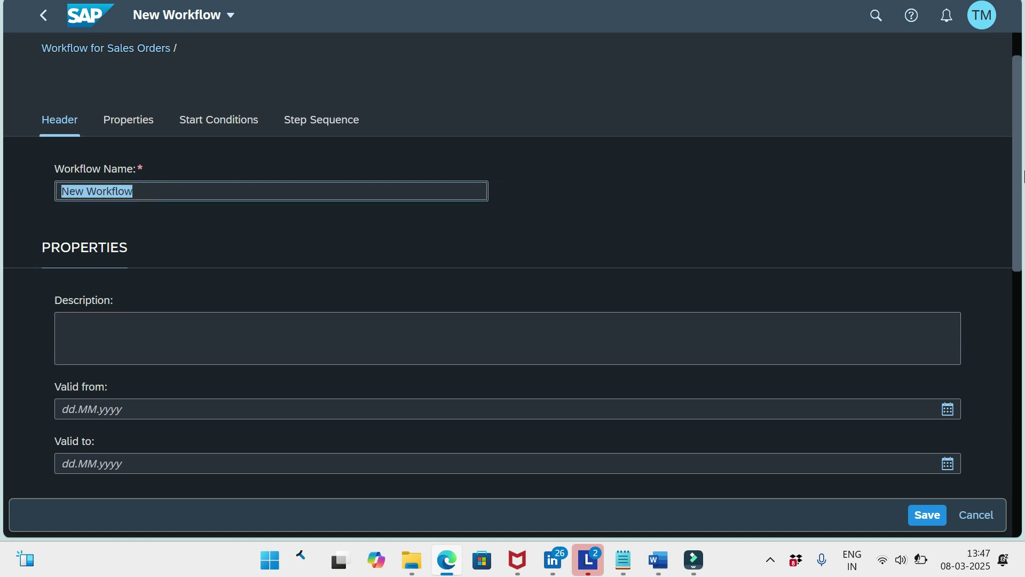
{"action": "left_click_drag", "start_coordinate": [1015, 185], "coordinate": [1014, 241]}
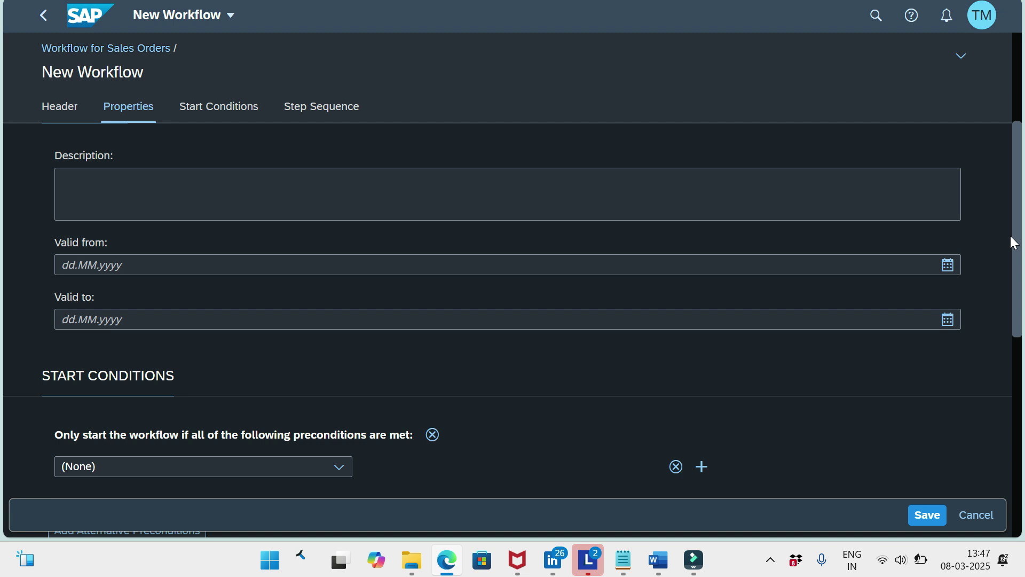
{"action": "left_click", "coordinate": [952, 273]}
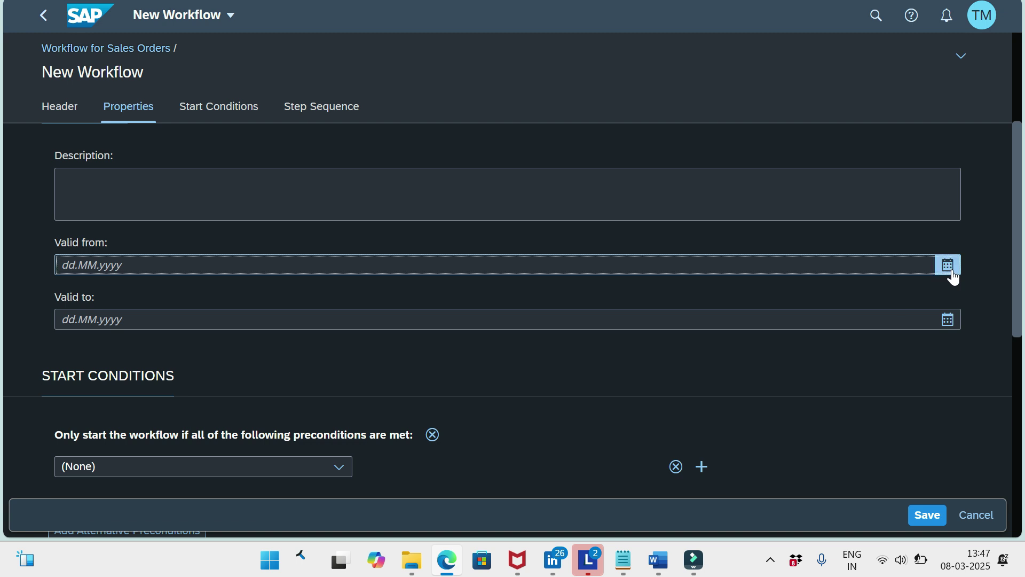
{"action": "left_click", "coordinate": [949, 319]}
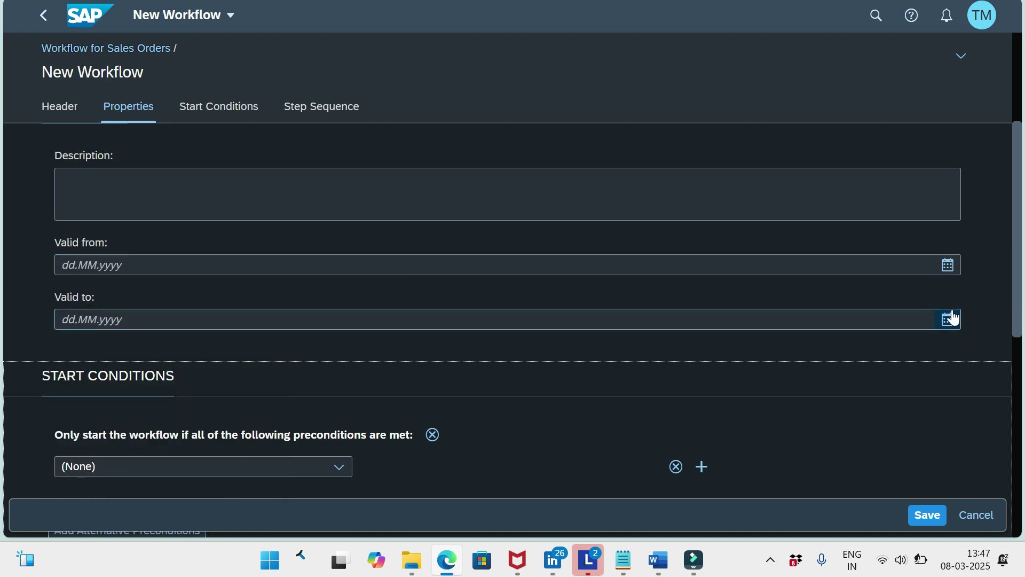
{"action": "left_click", "coordinate": [991, 273]}
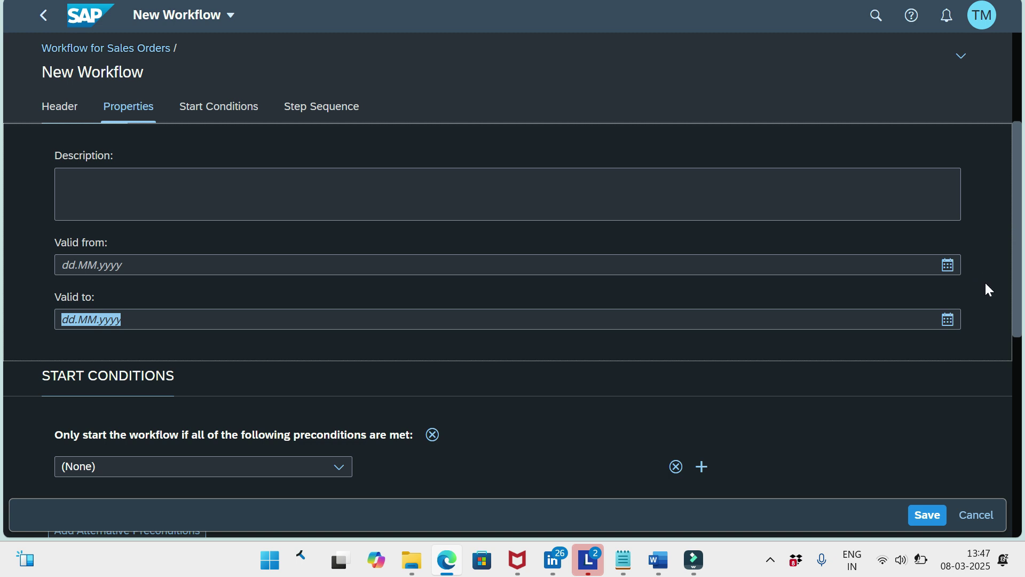
Step: Set the first start precondition to "Sales order type is" with the value ZFP
{"action": "left_click_drag", "start_coordinate": [1018, 295], "coordinate": [1009, 368]}
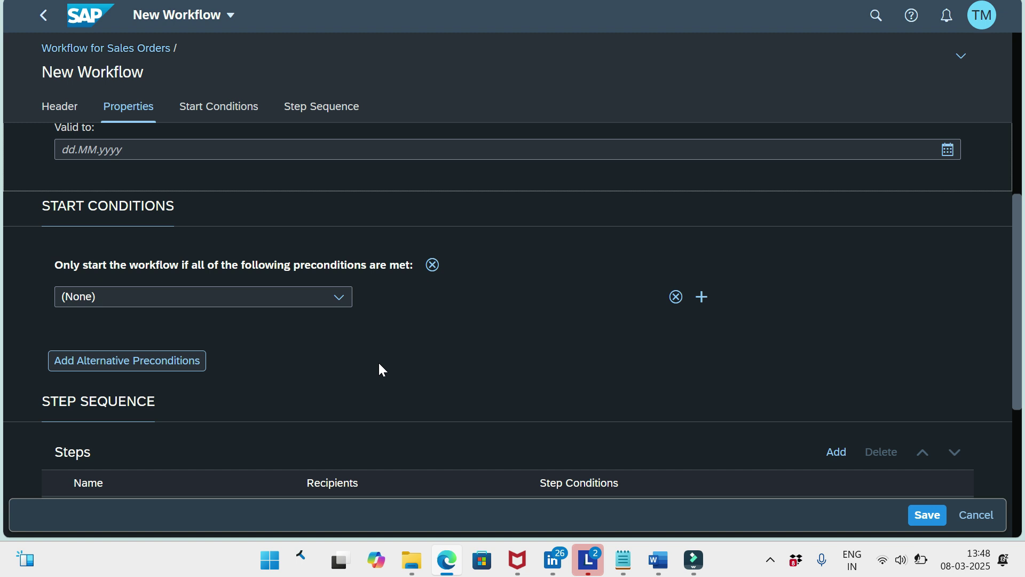
{"action": "left_click", "coordinate": [341, 303]}
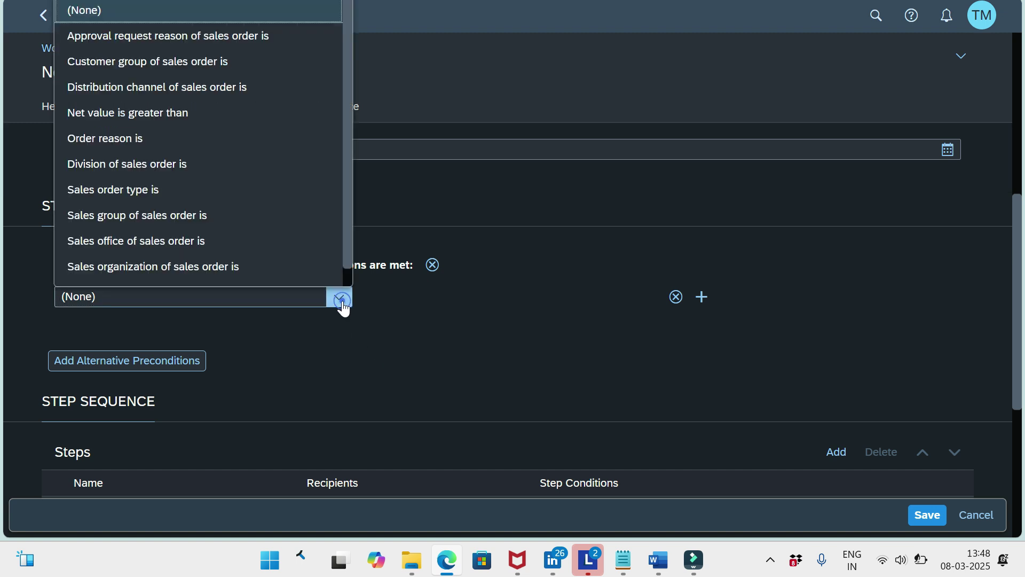
{"action": "left_click", "coordinate": [144, 199]}
{"action": "key", "text": "Tab"}
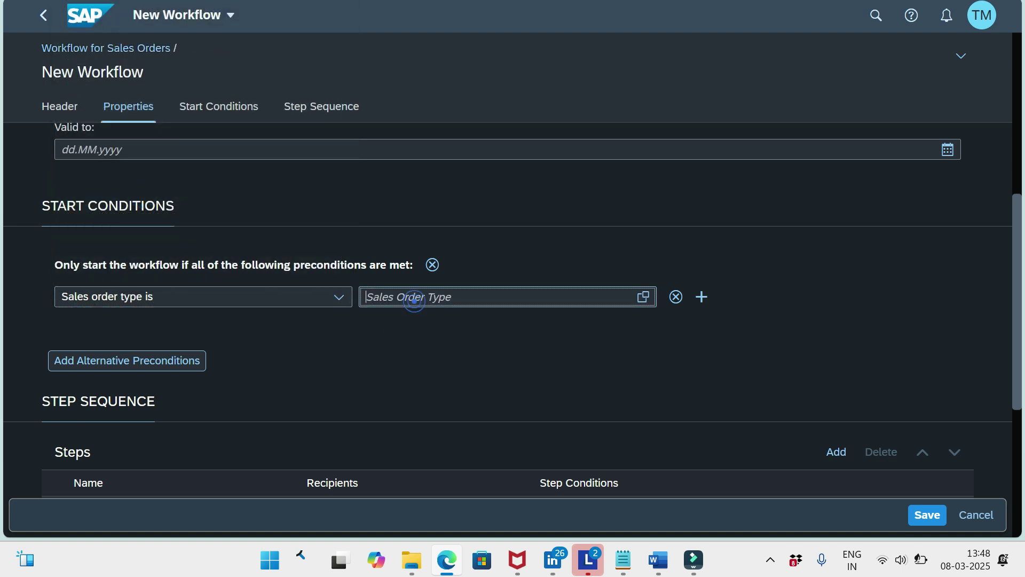
{"action": "key", "text": "Caps_Lock"}
{"action": "type", "text": "ZFP"}
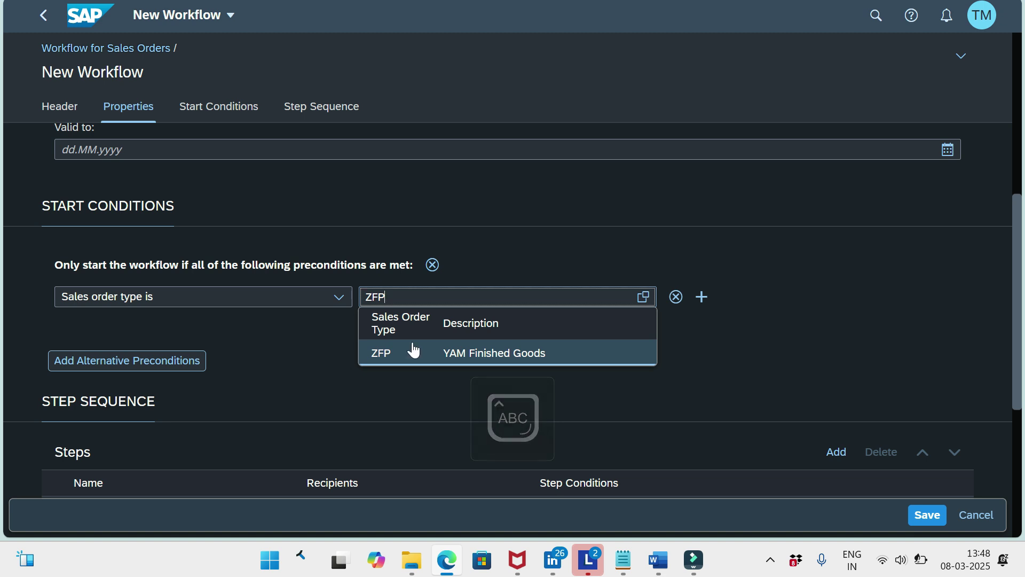
{"action": "left_click", "coordinate": [409, 348]}
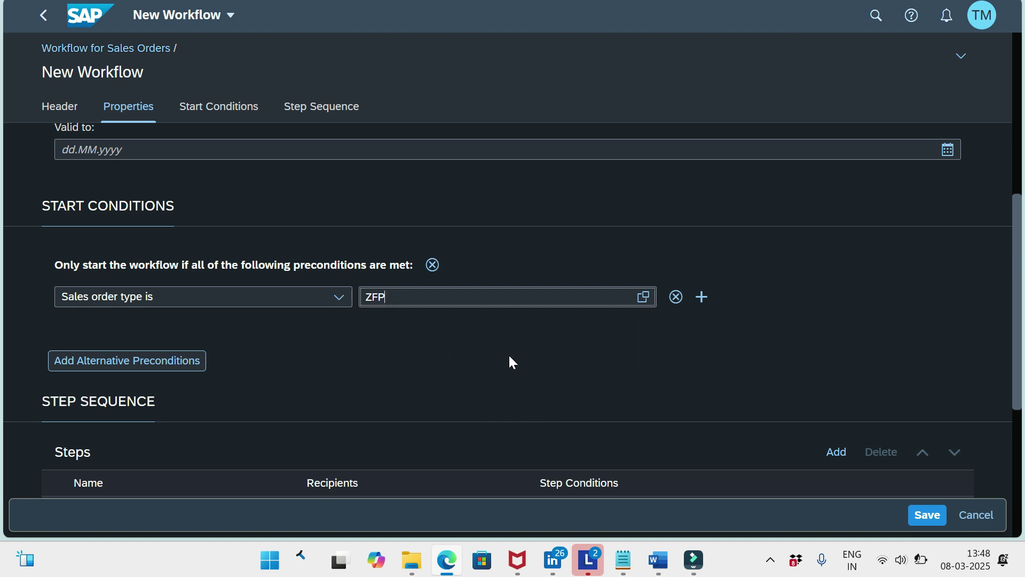
Step: Replace the sales order type value in the first precondition with OR
{"action": "key", "text": "BackSpace"}
{"action": "key", "text": "BackSpace"}
{"action": "key", "text": "BackSpace"}
{"action": "type", "text": "OR"}
{"action": "left_click", "coordinate": [564, 351]}
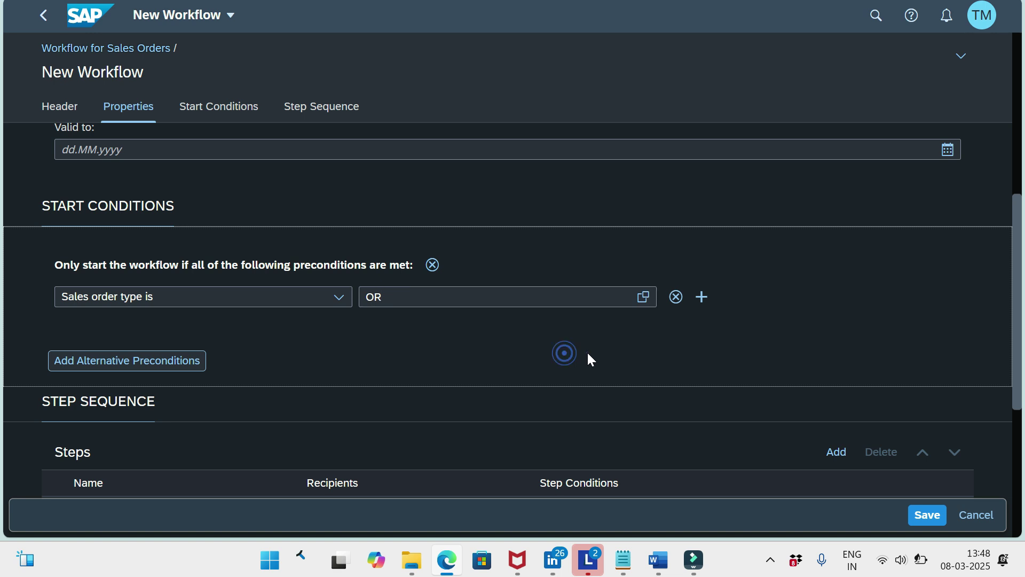
Step: Add a second precondition, "Customer group of sales order is", with customer group 01 Mass Market
{"action": "left_click", "coordinate": [703, 307]}
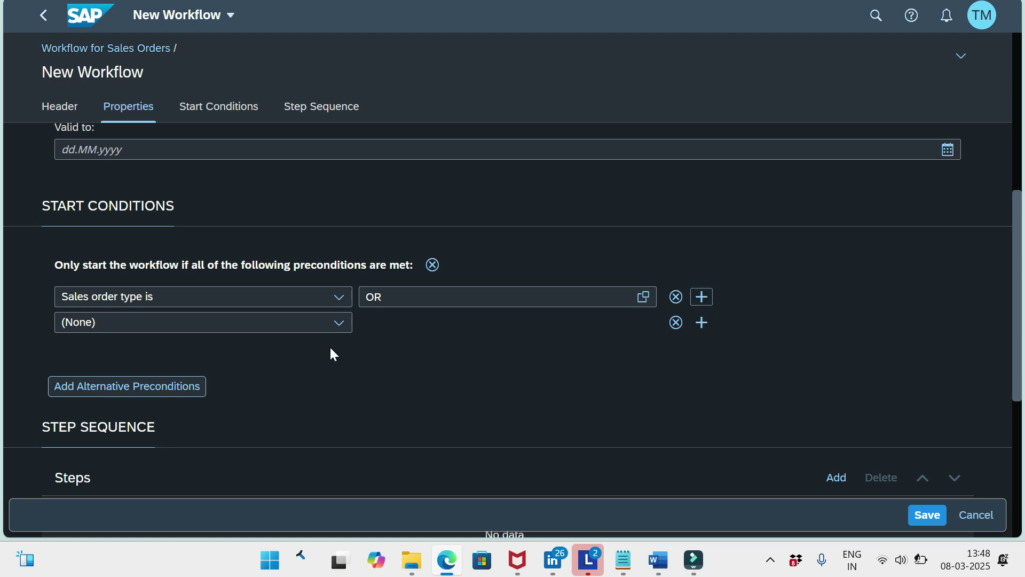
{"action": "left_click", "coordinate": [340, 324]}
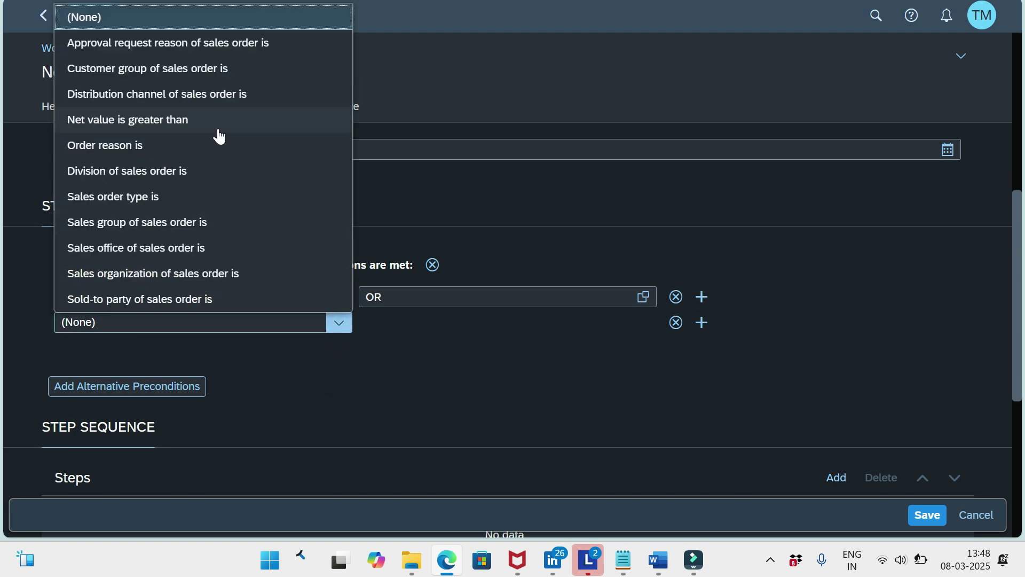
{"action": "left_click", "coordinate": [200, 74]}
{"action": "left_click", "coordinate": [640, 327]}
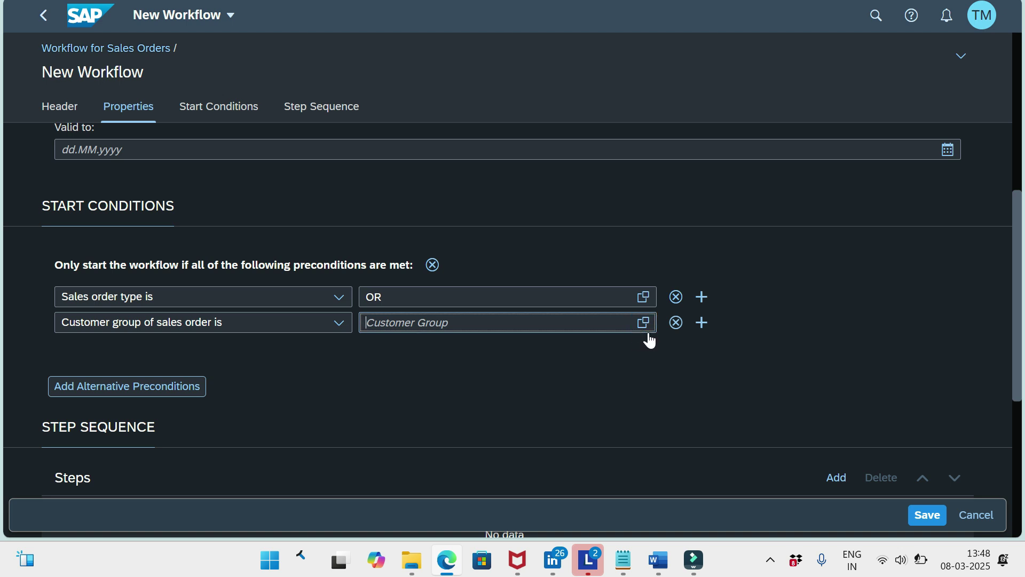
{"action": "left_click", "coordinate": [644, 325]}
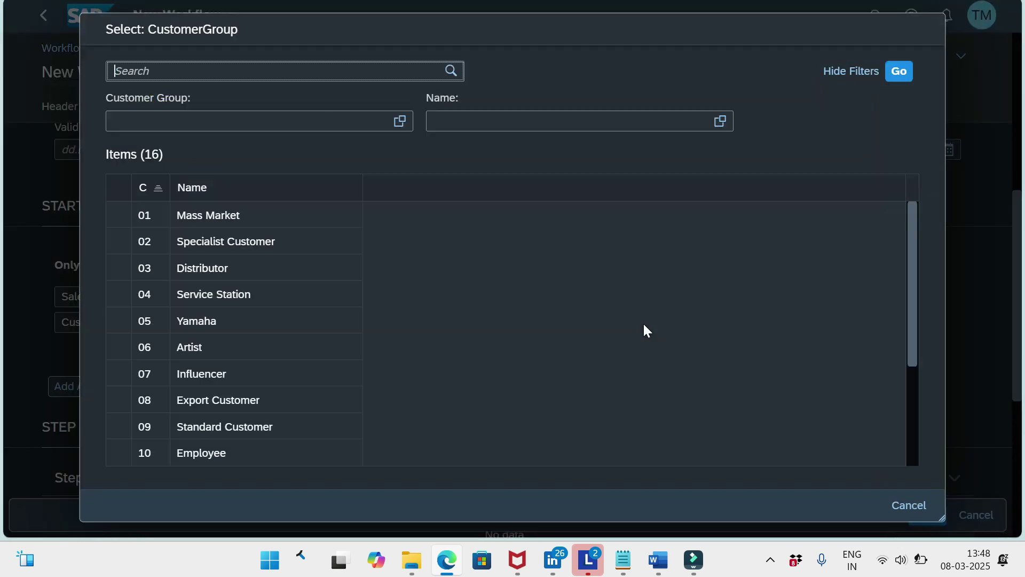
{"action": "left_click", "coordinate": [207, 214]}
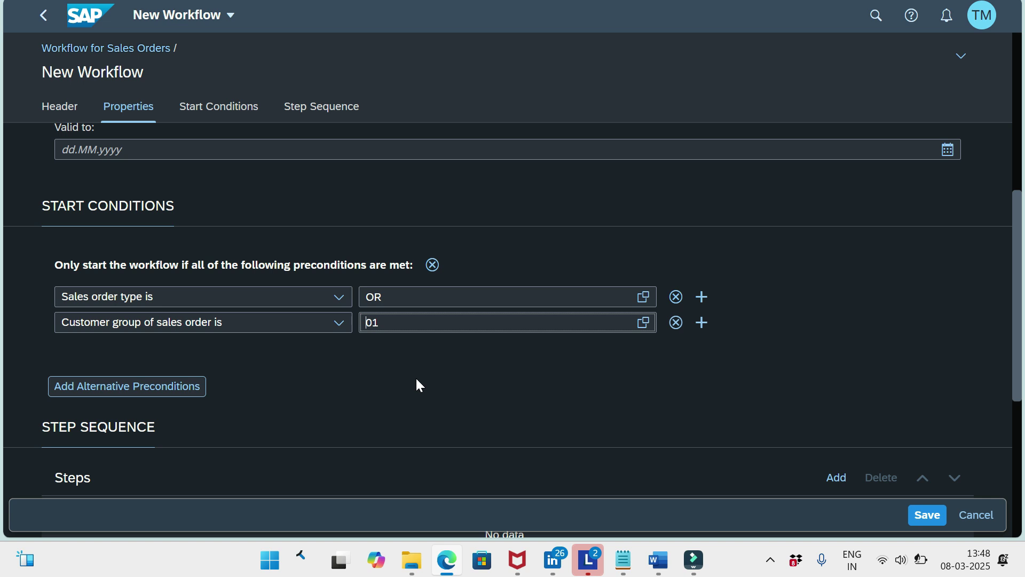
{"action": "left_click", "coordinate": [365, 328]}
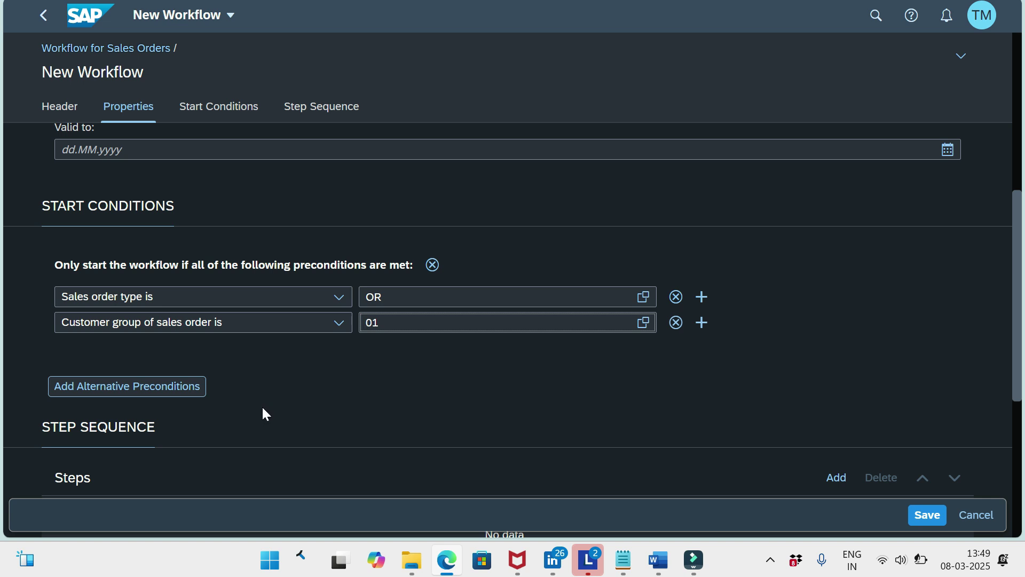
Step: Add an alternative precondition group with the conditions "Net value is greater than", "Sales order type is" and "Sales organization of sales order is"
{"action": "left_click", "coordinate": [129, 396]}
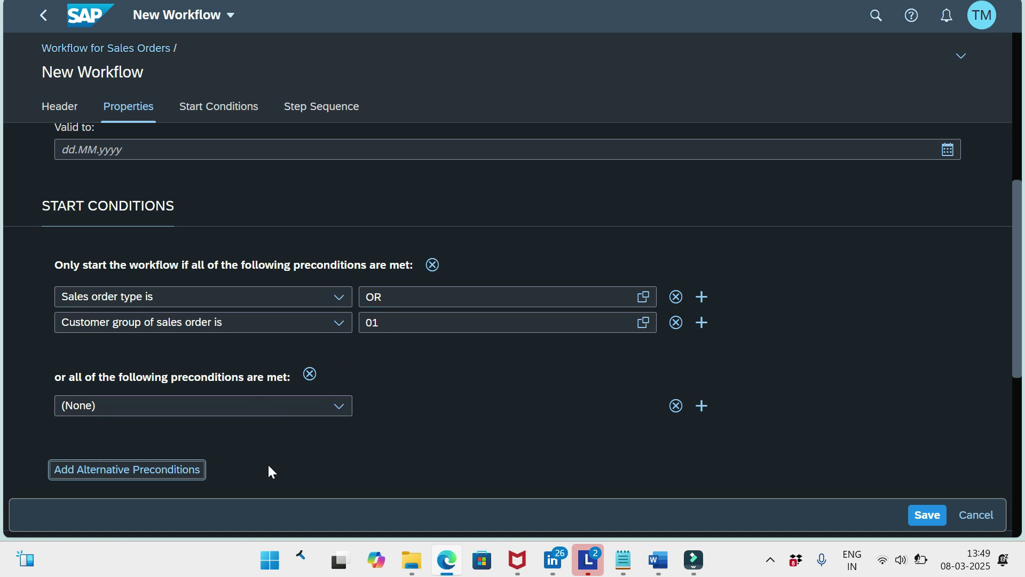
{"action": "left_click", "coordinate": [338, 408]}
{"action": "left_click", "coordinate": [150, 211]}
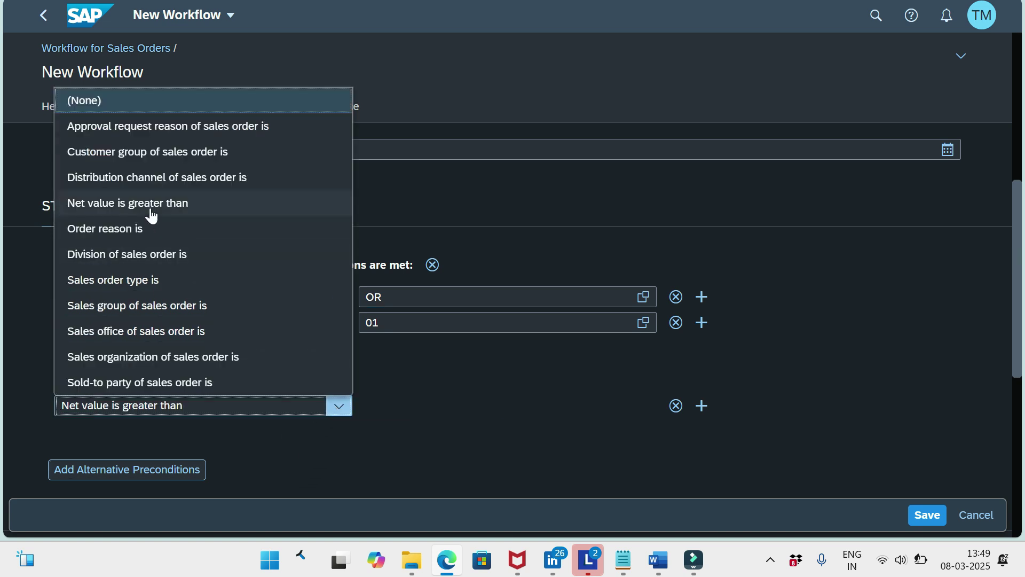
{"action": "left_click", "coordinate": [702, 405]}
{"action": "left_click", "coordinate": [340, 431]}
{"action": "left_click", "coordinate": [203, 316]}
{"action": "left_click", "coordinate": [702, 431]}
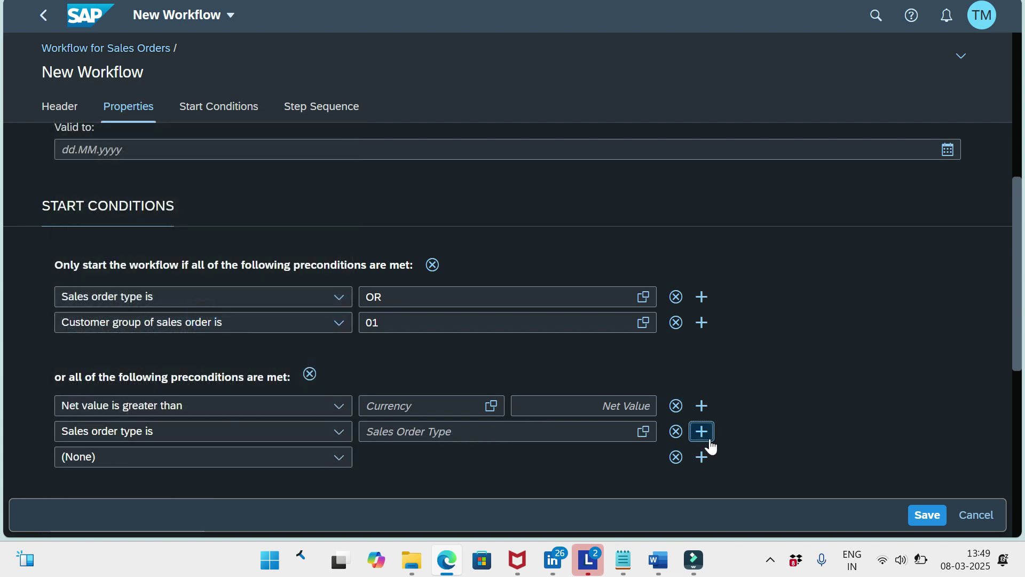
{"action": "left_click", "coordinate": [338, 457]}
{"action": "left_click", "coordinate": [281, 406]}
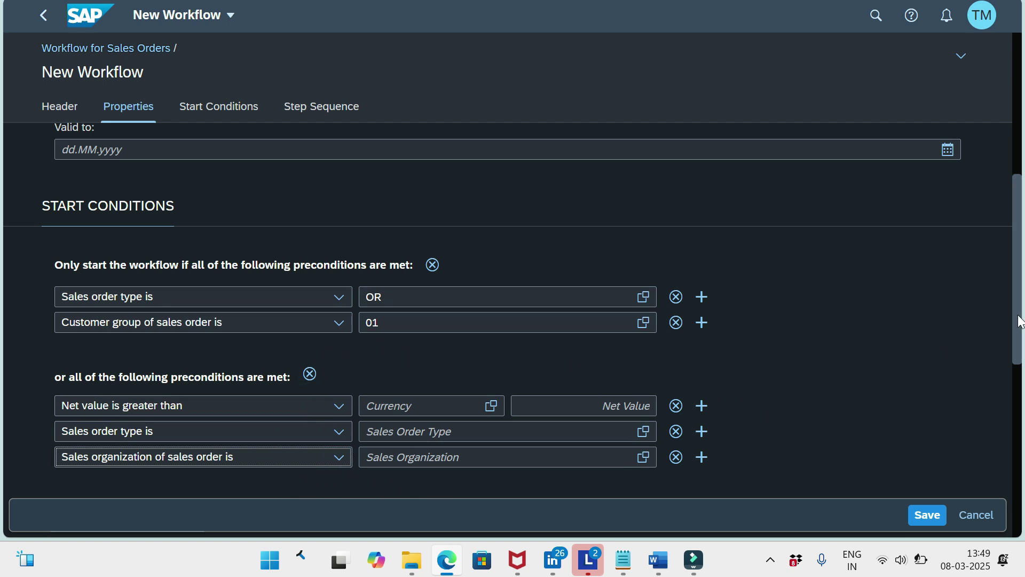
{"action": "left_click_drag", "start_coordinate": [1021, 320], "coordinate": [1013, 354]}
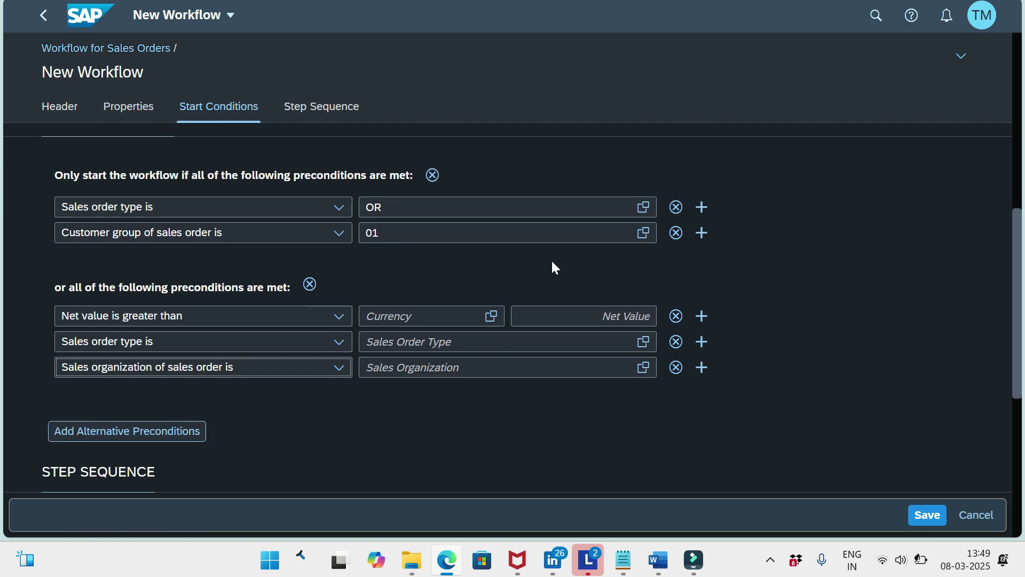
Step: Switch to Notepad, add the note "under on precondition all the conditions are AND only" below the existing text, and return to the workflow
{"action": "left_click", "coordinate": [623, 560]}
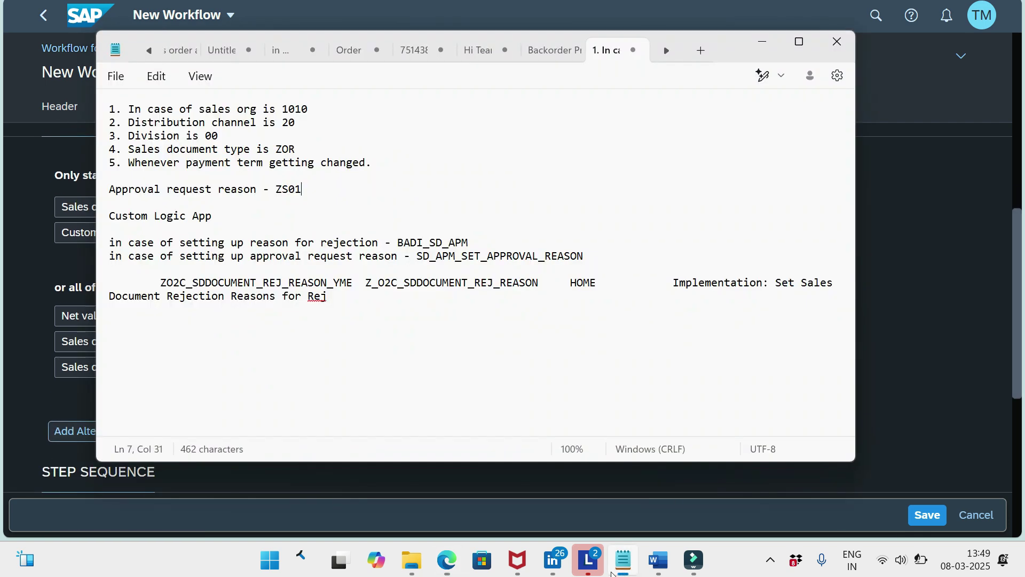
{"action": "key", "text": "Return"}
{"action": "key", "text": "Return"}
{"action": "type", "text": "under on "}
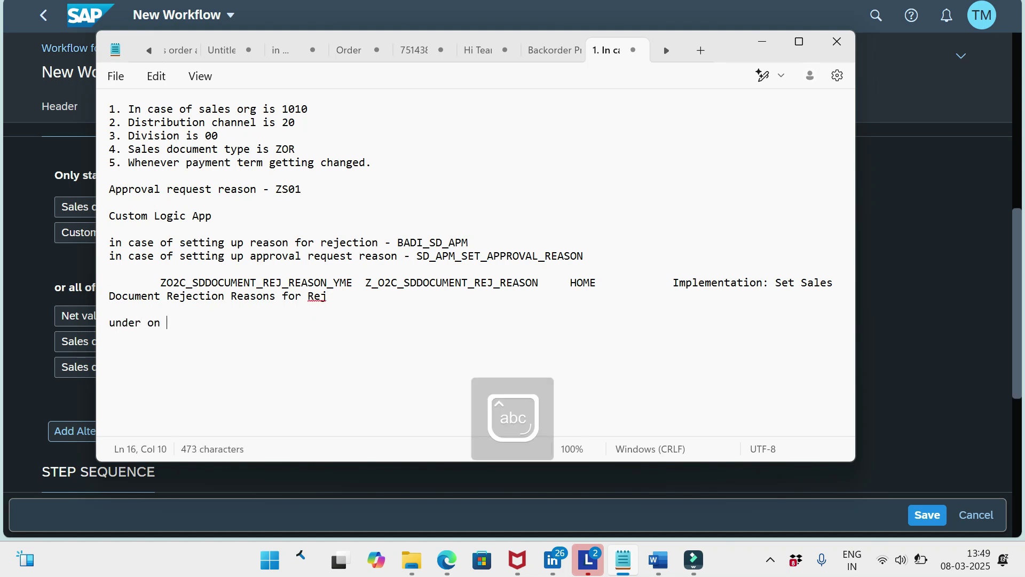
{"action": "type", "text": "precondit"}
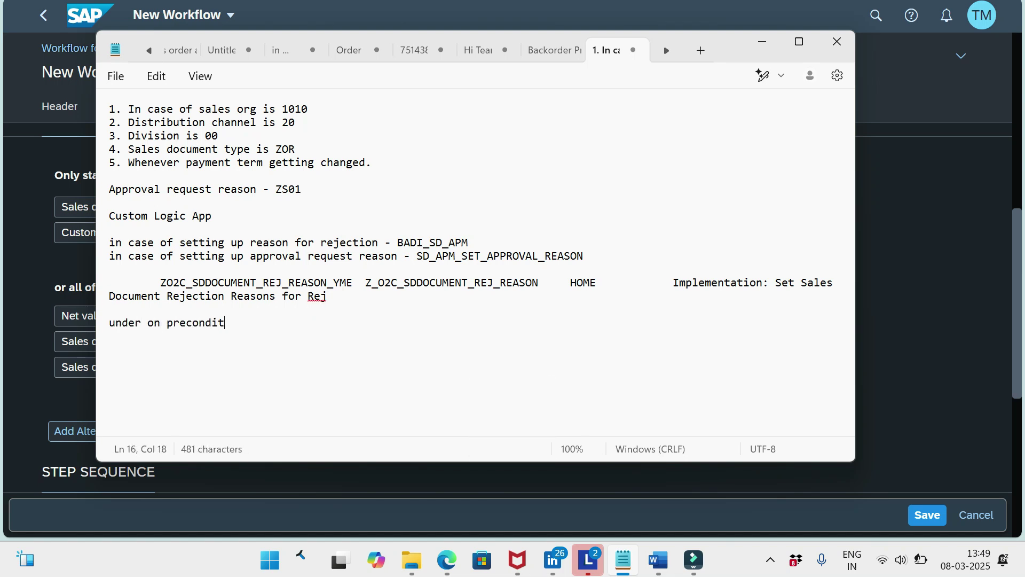
{"action": "type", "text": "ion all the"}
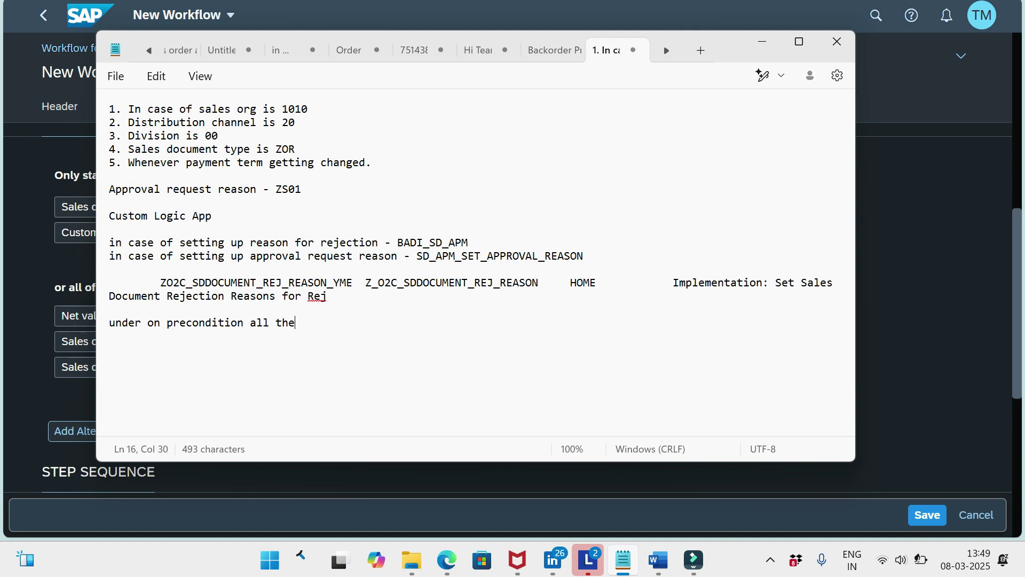
{"action": "type", "text": " condition"}
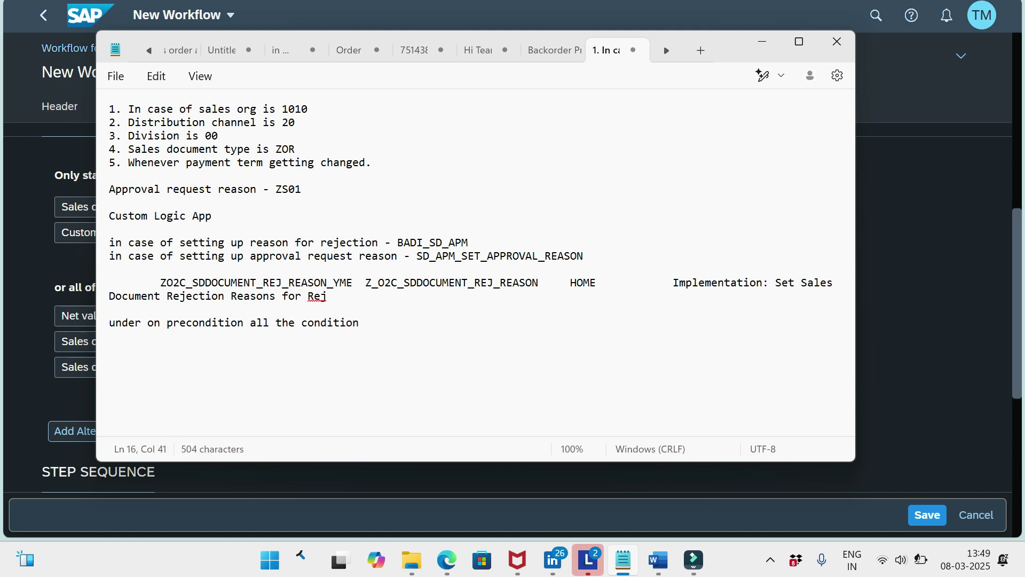
{"action": "type", "text": "s are AND only"}
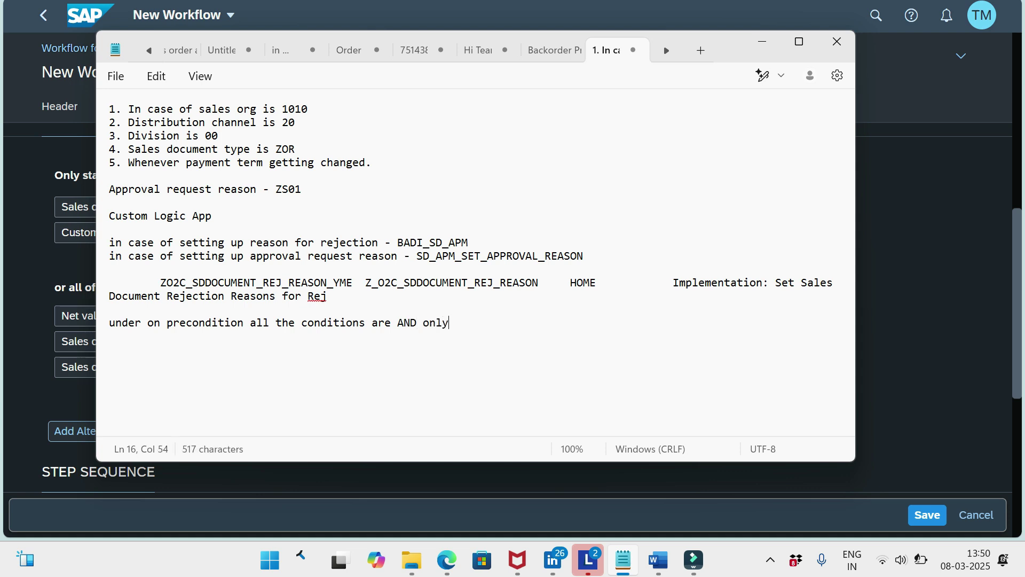
{"action": "left_click", "coordinate": [966, 287]}
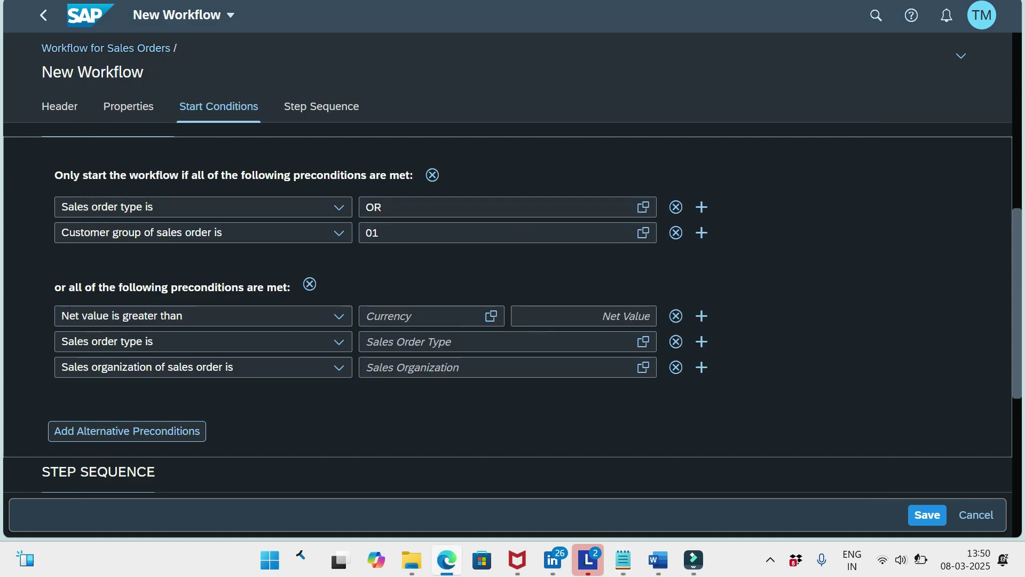
Step: Add another alternative precondition group without a condition and start a new step in the workflow's step sequence
{"action": "left_click", "coordinate": [127, 430]}
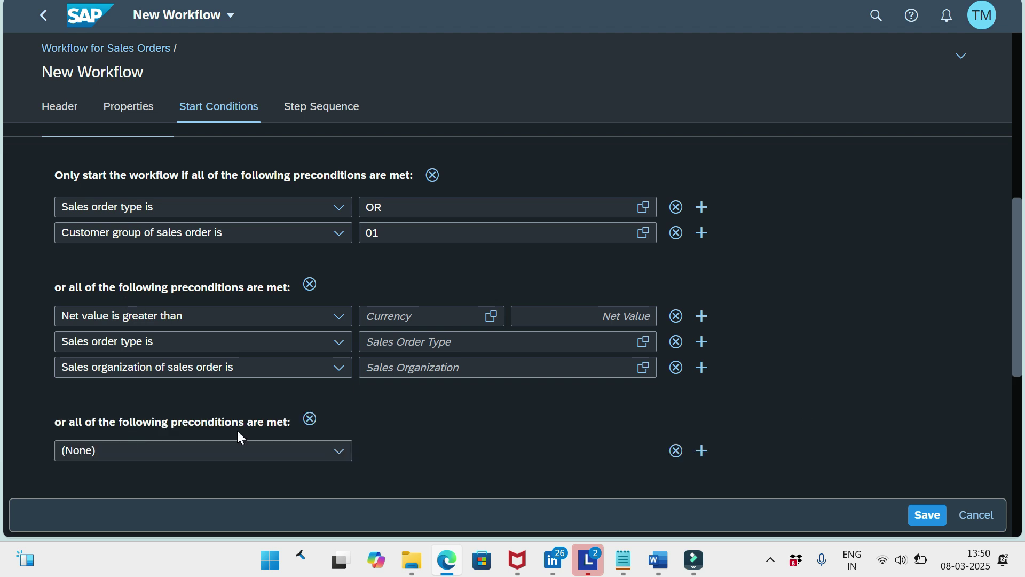
{"action": "left_click_drag", "start_coordinate": [1019, 299], "coordinate": [1008, 348]}
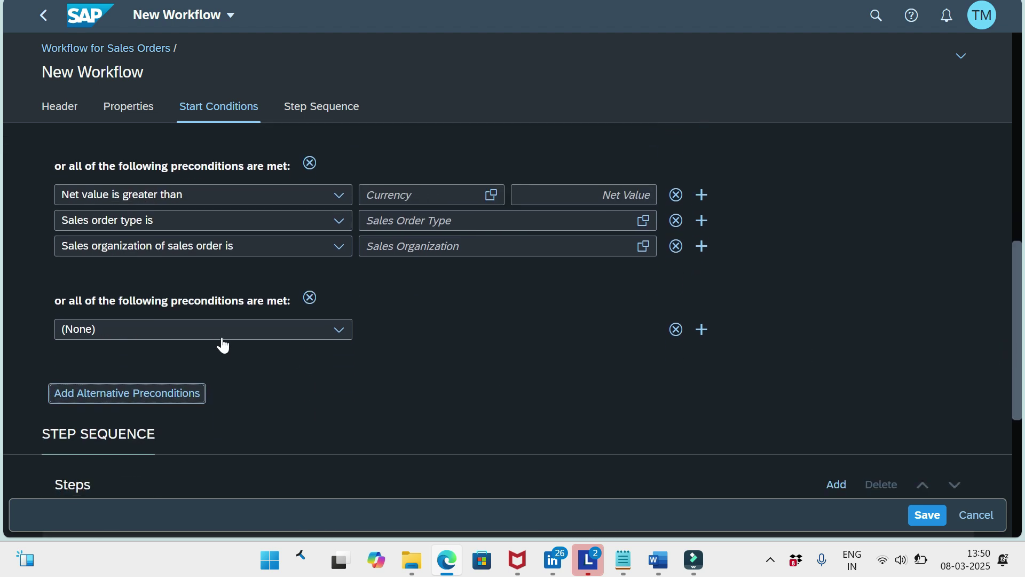
{"action": "left_click_drag", "start_coordinate": [1015, 336], "coordinate": [997, 388]}
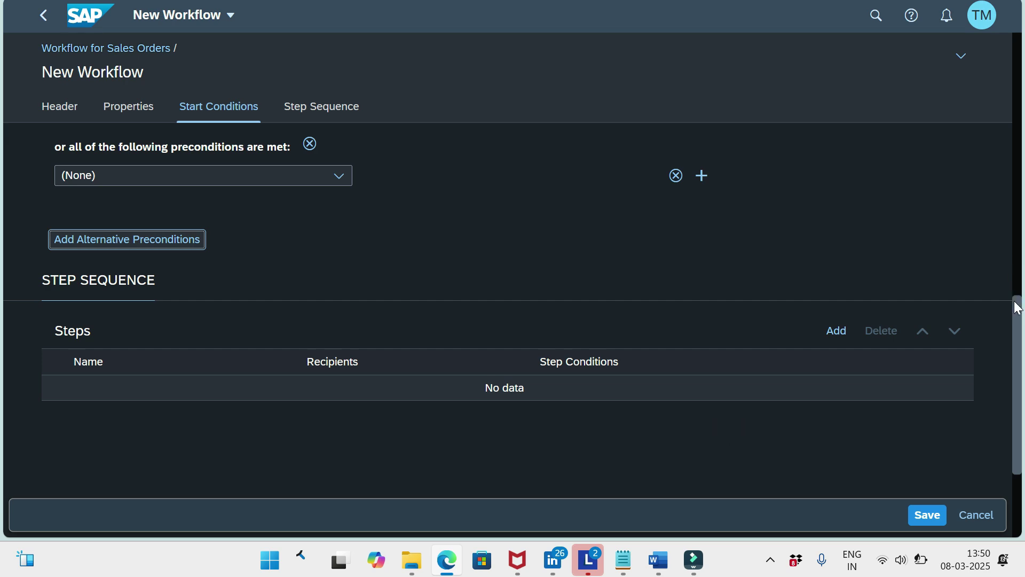
{"action": "left_click_drag", "start_coordinate": [1014, 320], "coordinate": [1014, 343]}
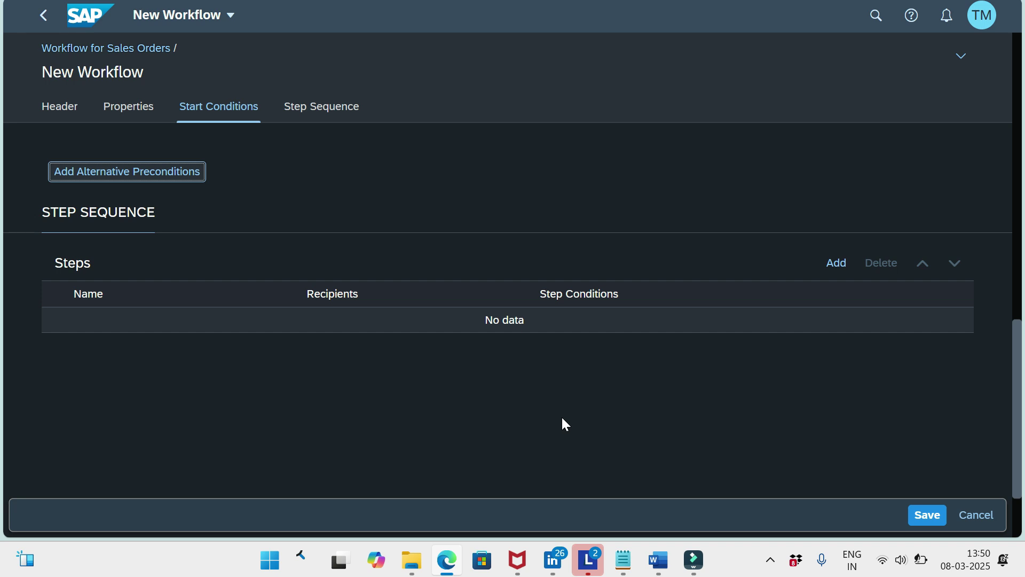
{"action": "left_click", "coordinate": [836, 264]}
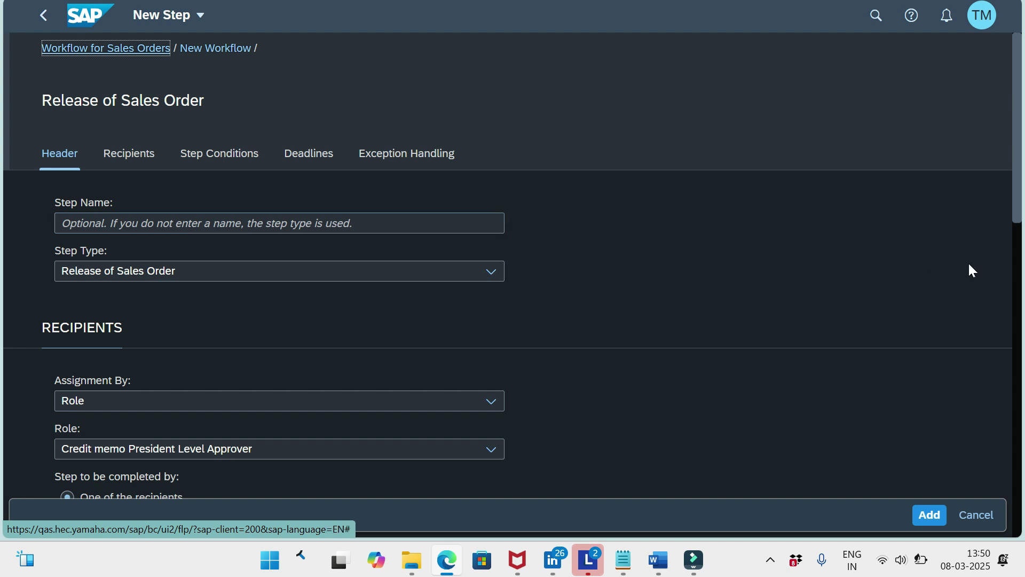
Step: Examine the step types available for the new workflow step
{"action": "left_click_drag", "start_coordinate": [1016, 210], "coordinate": [1017, 225]}
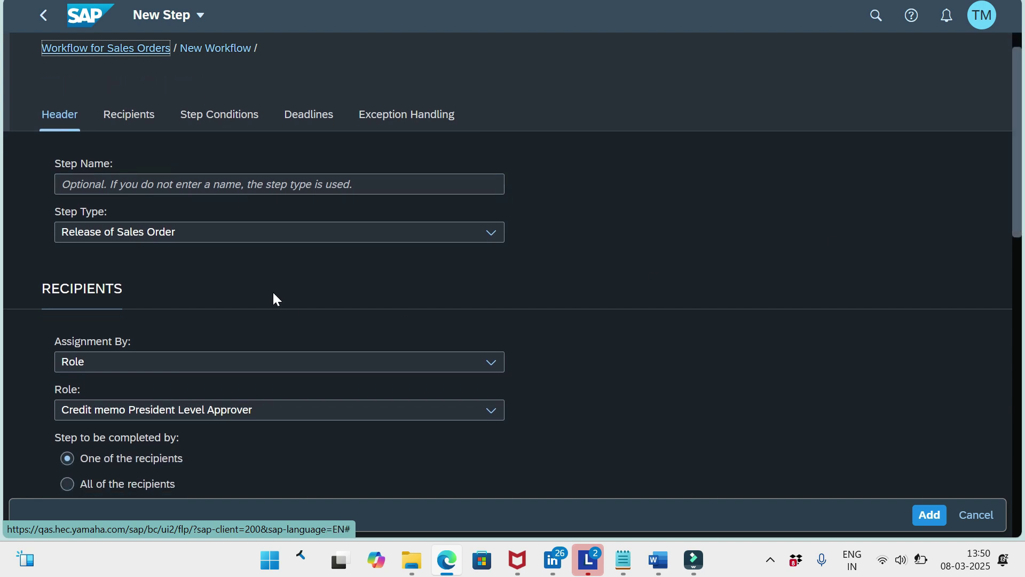
{"action": "left_click", "coordinate": [481, 240]}
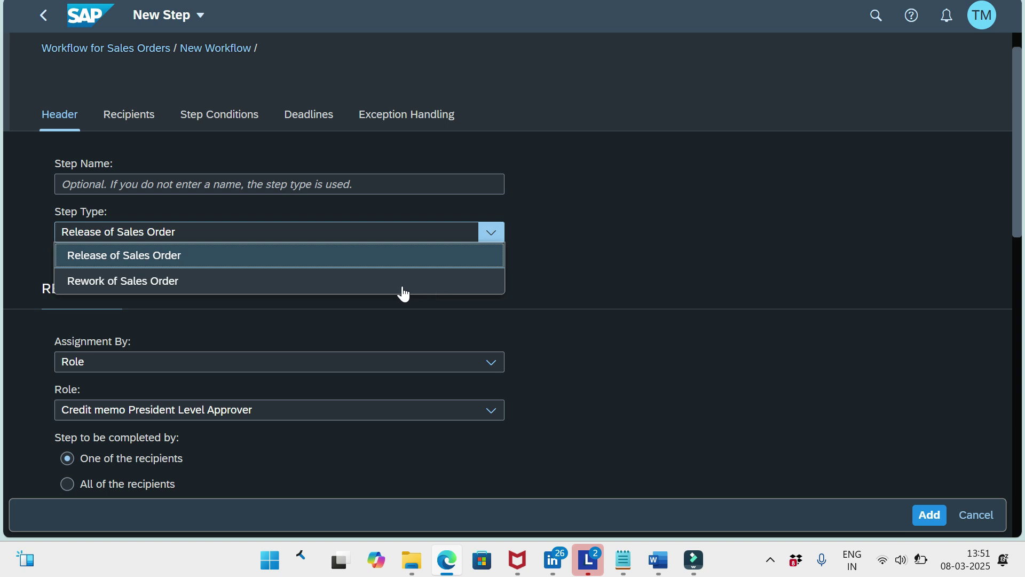
{"action": "left_click", "coordinate": [626, 271]}
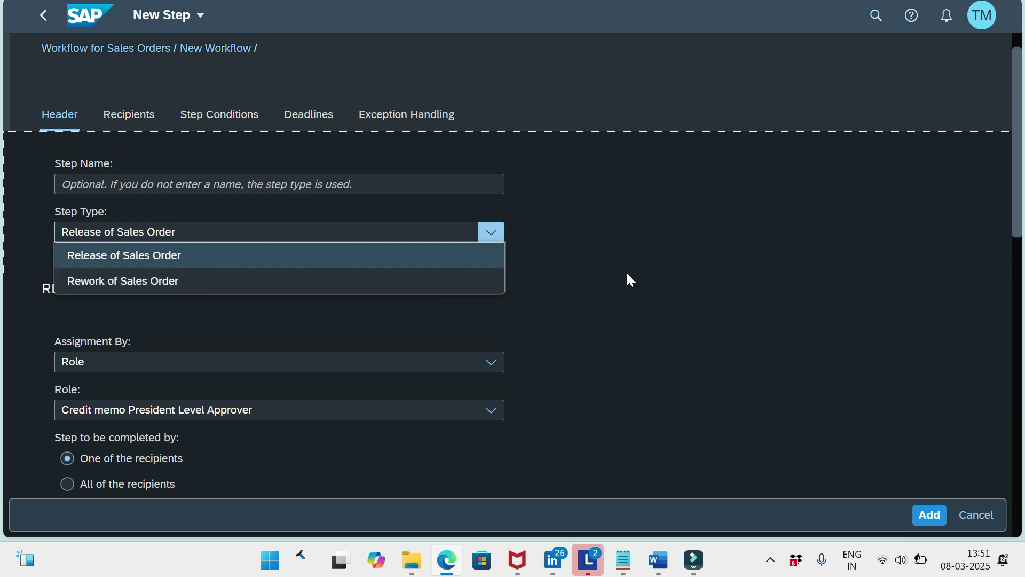
{"action": "left_click", "coordinate": [502, 232]}
{"action": "left_click", "coordinate": [597, 259]}
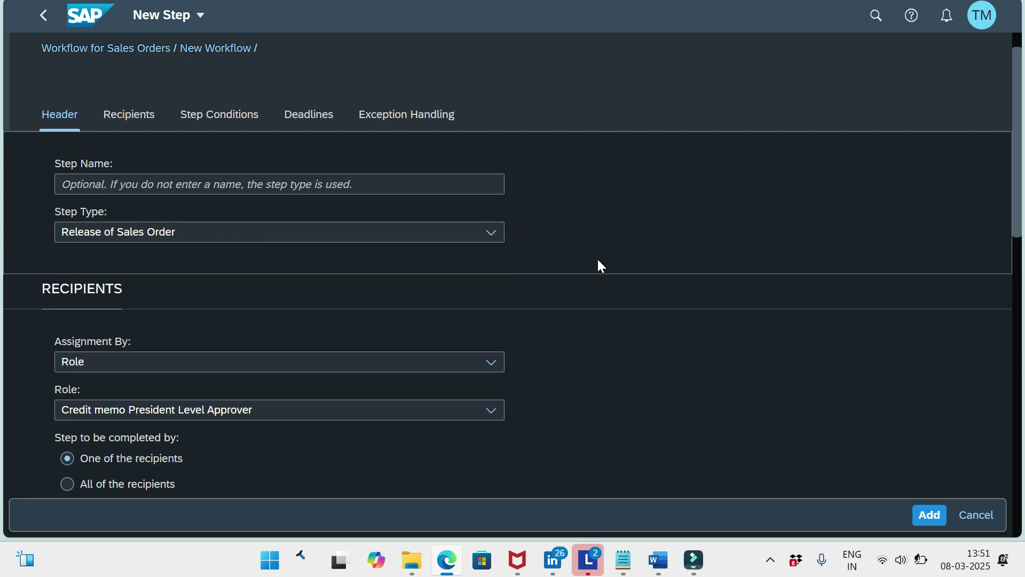
{"action": "left_click", "coordinate": [496, 241]}
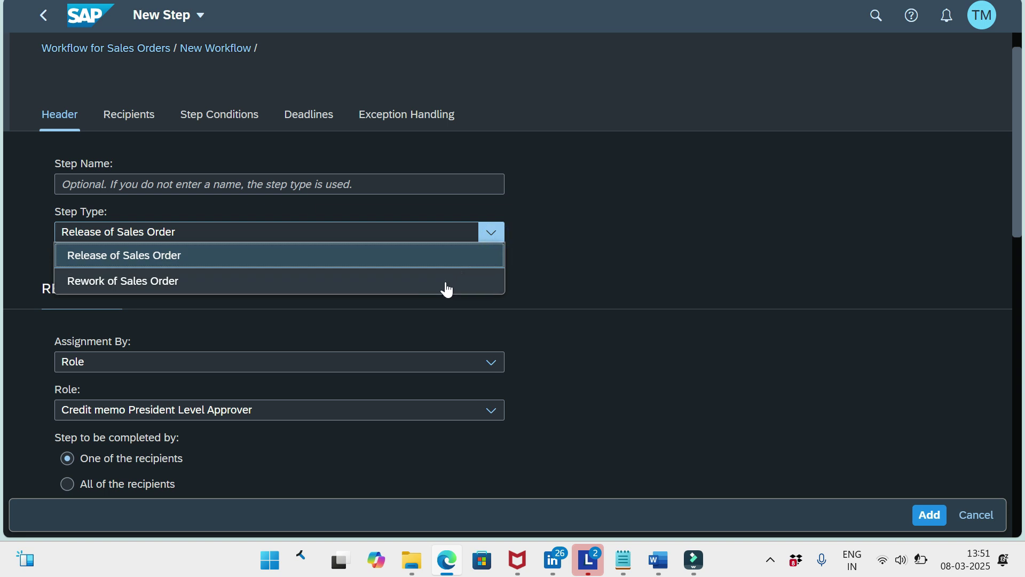
{"action": "left_click", "coordinate": [601, 296]}
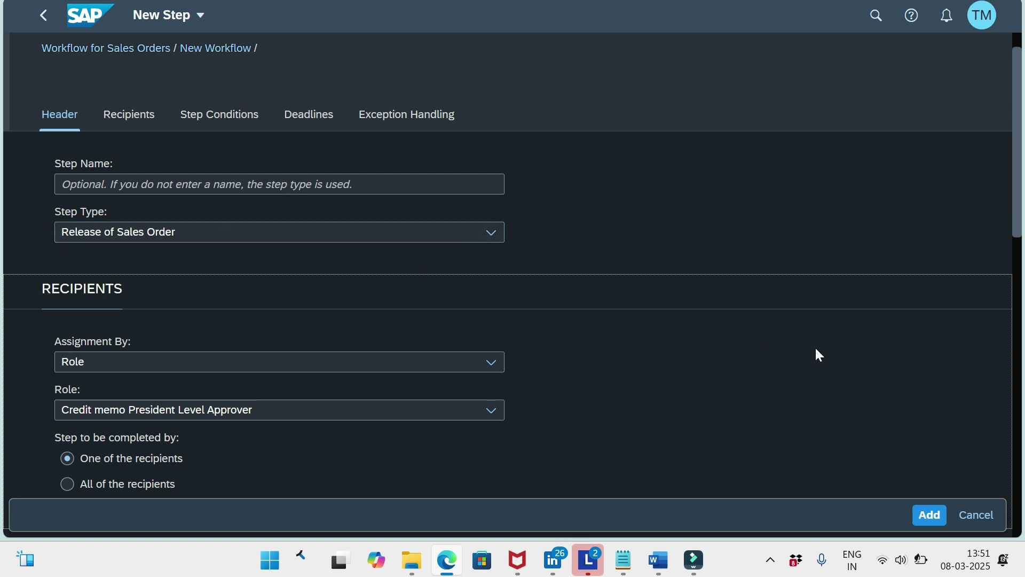
Step: Set the assignment of the step's recipients to User
{"action": "left_click_drag", "start_coordinate": [1016, 199], "coordinate": [1019, 251]}
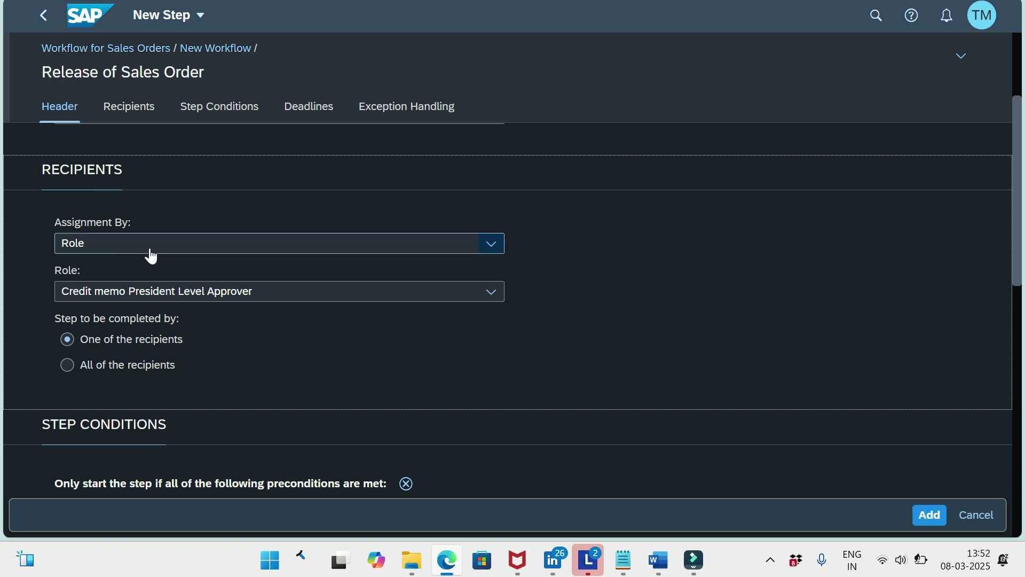
{"action": "left_click", "coordinate": [491, 249]}
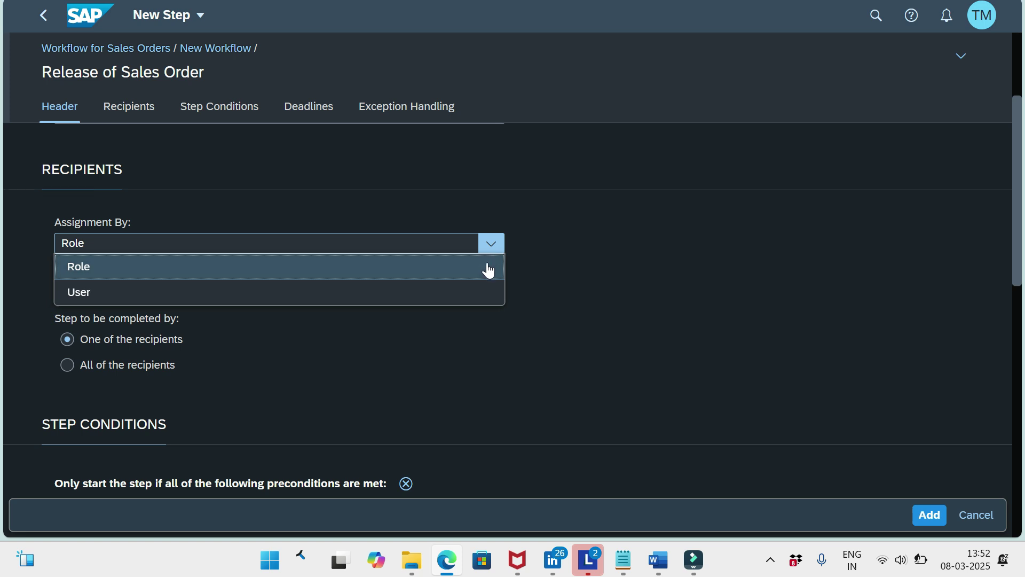
{"action": "left_click", "coordinate": [487, 265]}
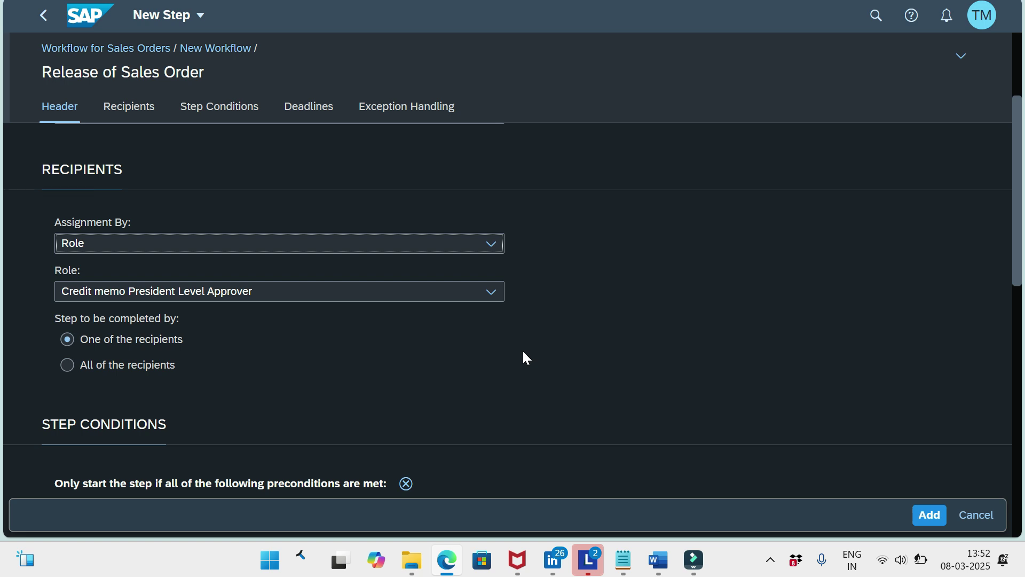
{"action": "left_click", "coordinate": [488, 248]}
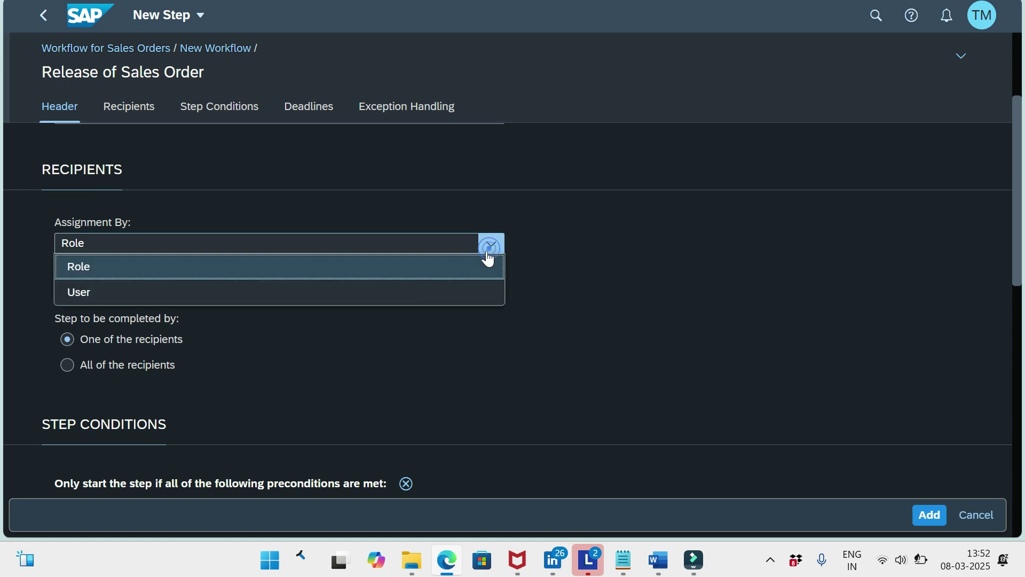
{"action": "left_click", "coordinate": [450, 302]}
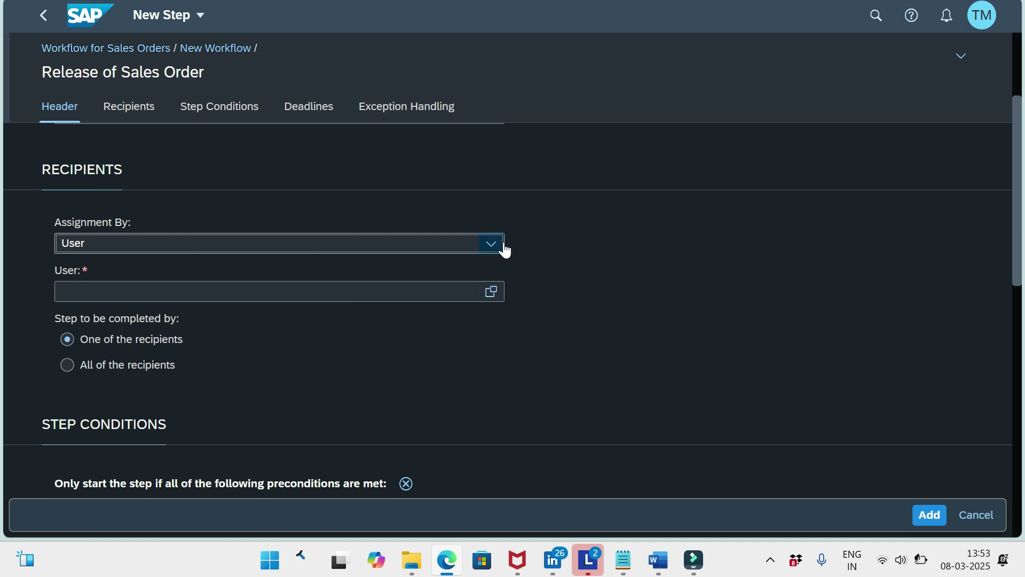
Step: Search the workflow recipients by the approver's user ID and assign the matching user as the step's recipient
{"action": "left_click", "coordinate": [491, 291]}
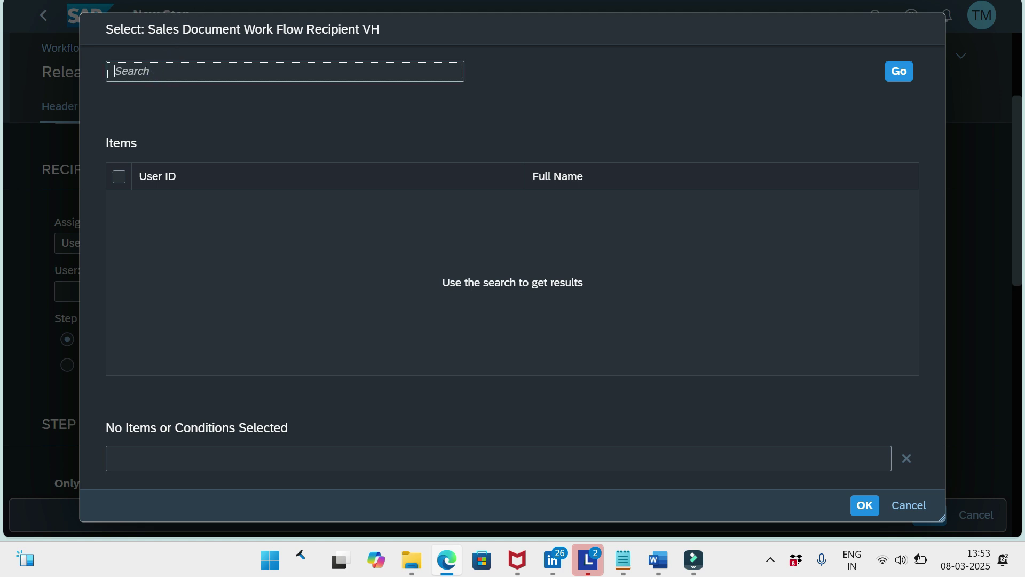
{"action": "key", "text": "Caps_Lock"}
{"action": "type", "text": "CG"}
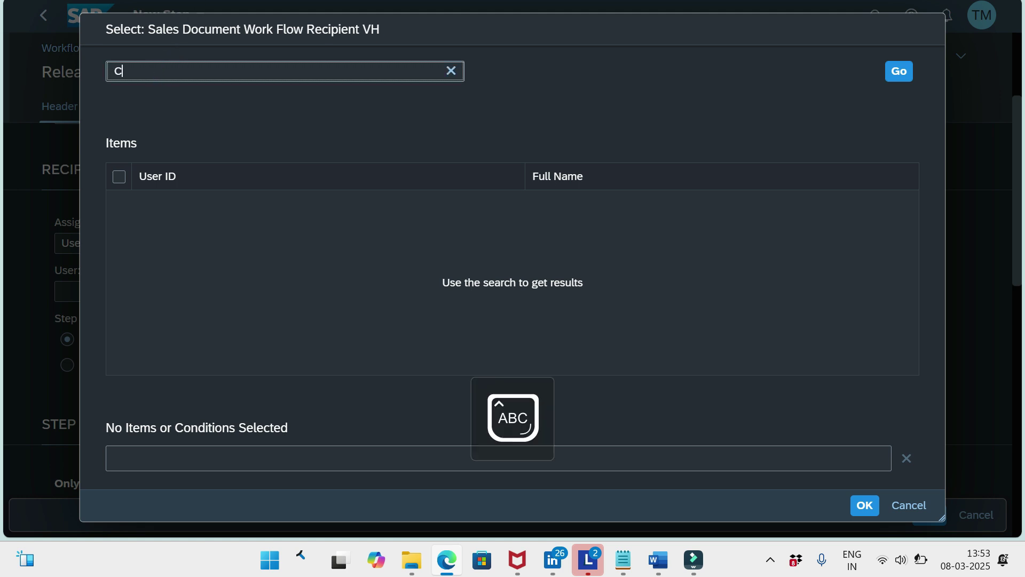
{"action": "type", "text": "1110"}
{"action": "key", "text": "Return"}
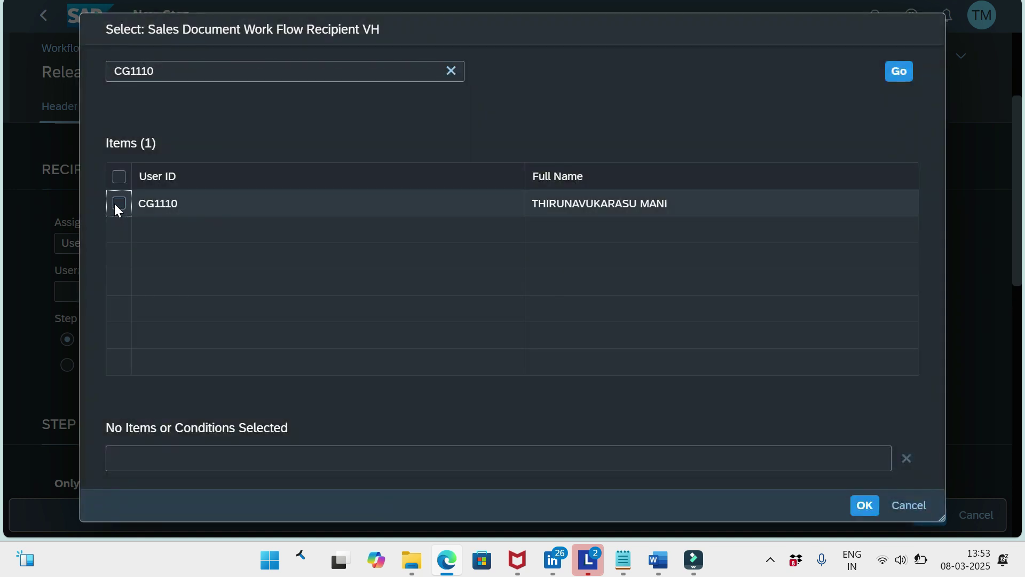
{"action": "left_click", "coordinate": [119, 203]}
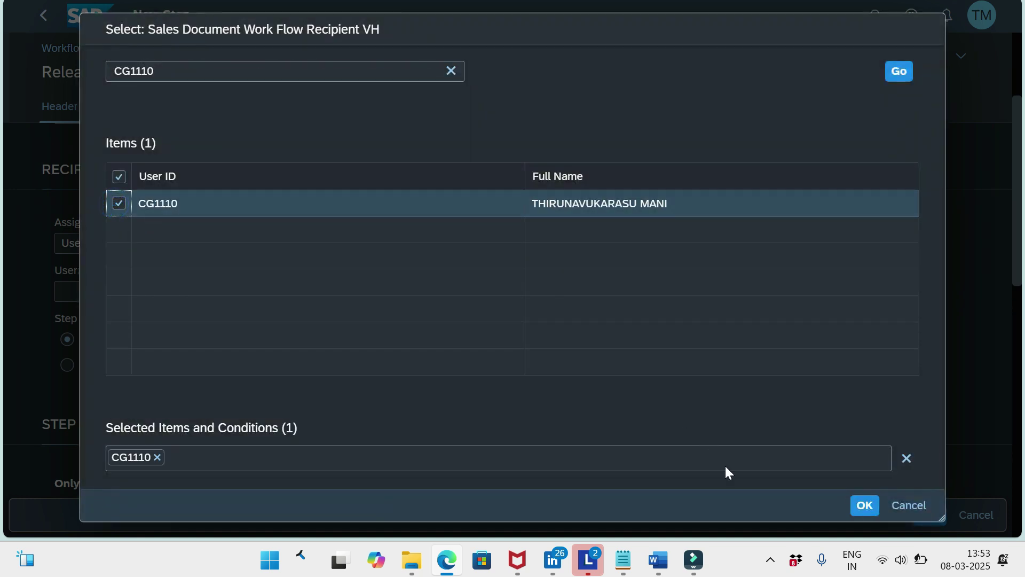
{"action": "left_click", "coordinate": [864, 505]}
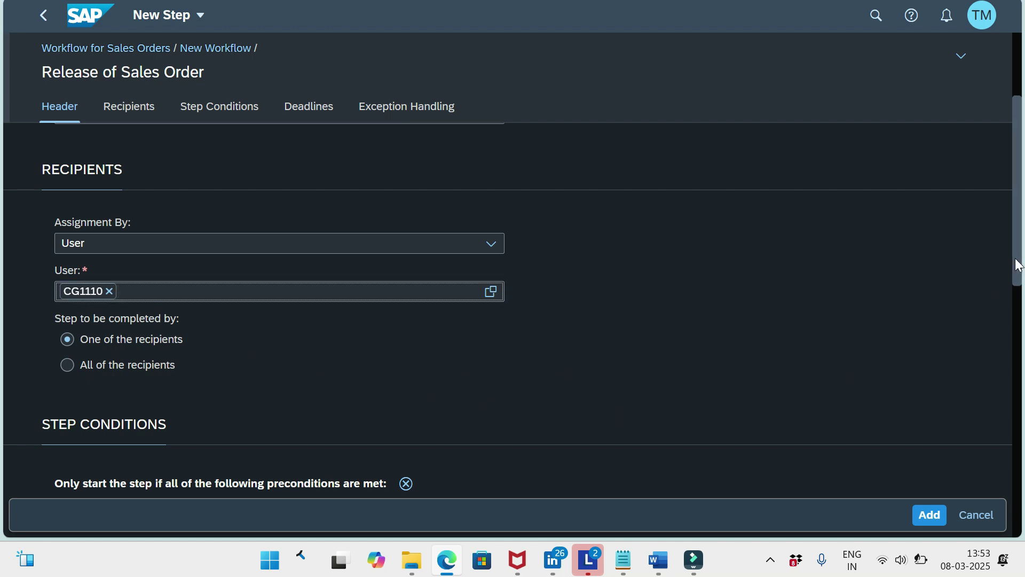
Step: Set the step to be completed by all of the recipients
{"action": "left_click_drag", "start_coordinate": [1016, 264], "coordinate": [1016, 286]}
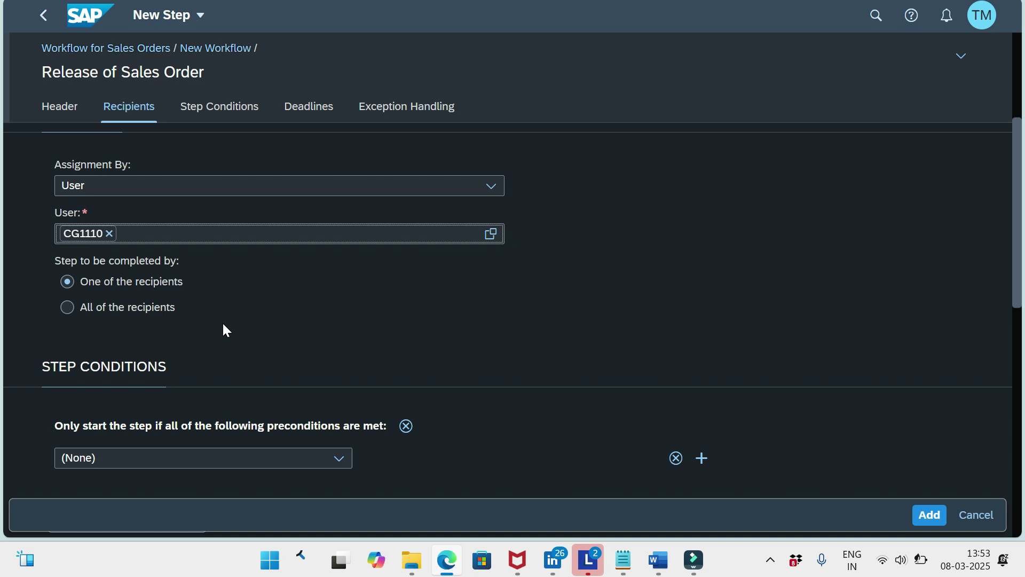
{"action": "left_click", "coordinate": [154, 238]}
{"action": "left_click", "coordinate": [124, 309]}
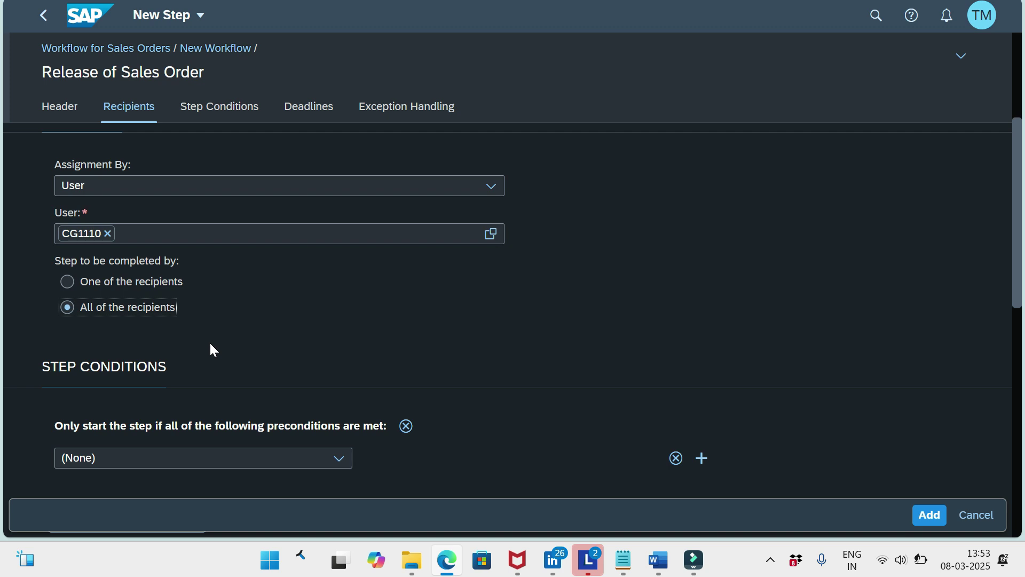
Step: Set the step to be completed by one of the recipients and choose "Order reason is" as its step precondition
{"action": "left_click", "coordinate": [167, 289]}
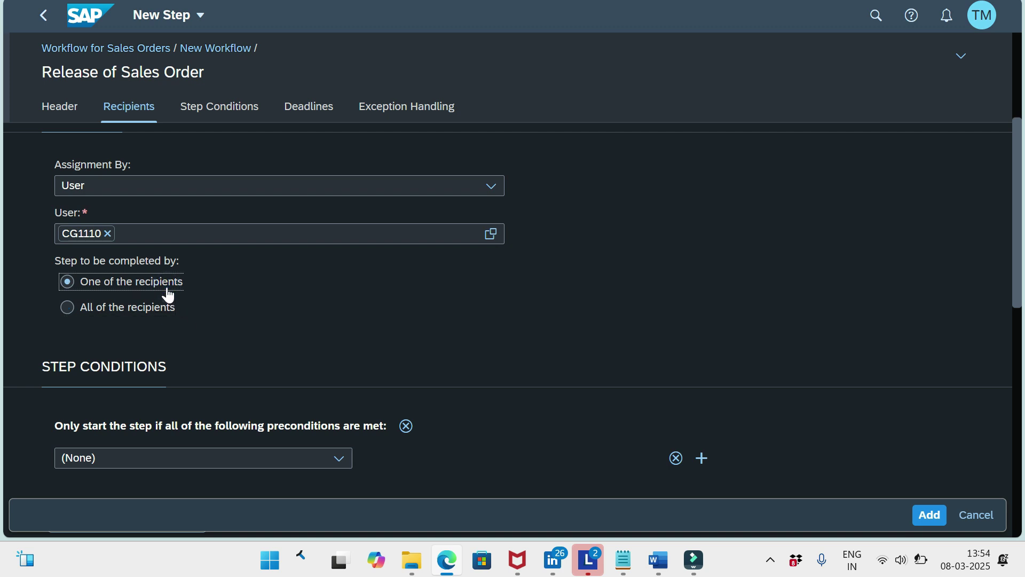
{"action": "left_click_drag", "start_coordinate": [1016, 227], "coordinate": [1016, 279]}
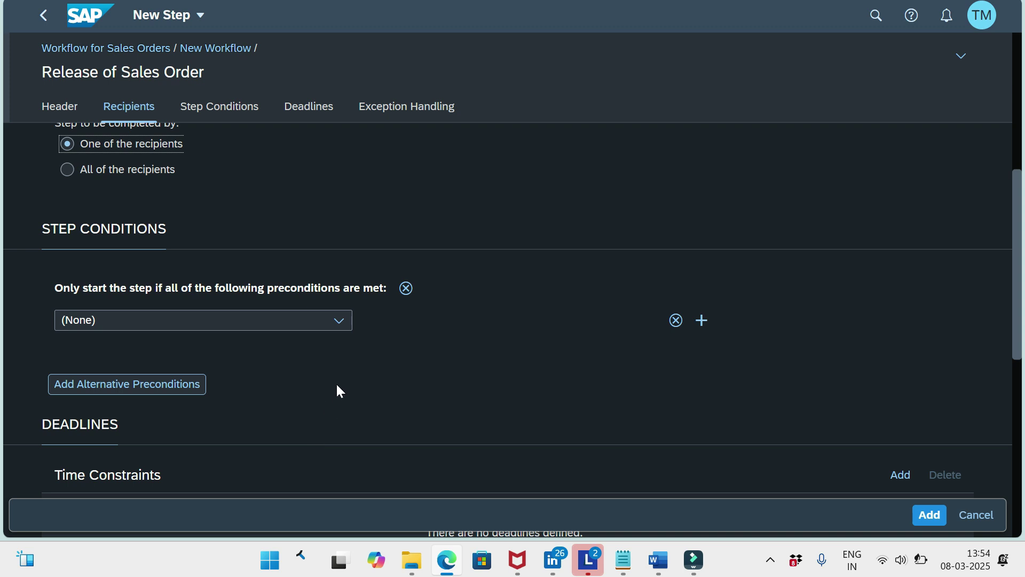
{"action": "left_click", "coordinate": [340, 321]}
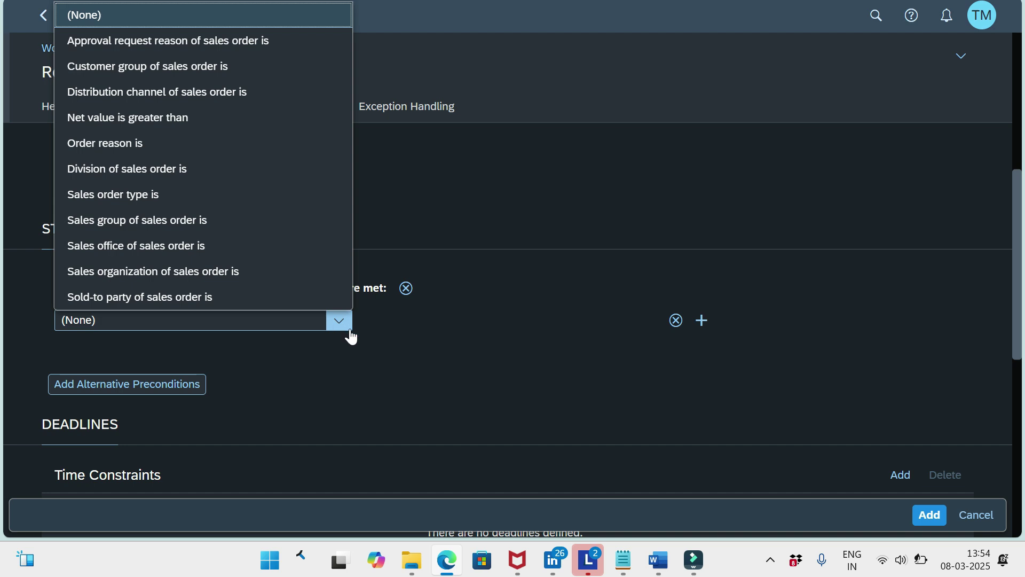
{"action": "left_click", "coordinate": [350, 336]}
{"action": "left_click", "coordinate": [351, 328]}
{"action": "left_click", "coordinate": [136, 143]}
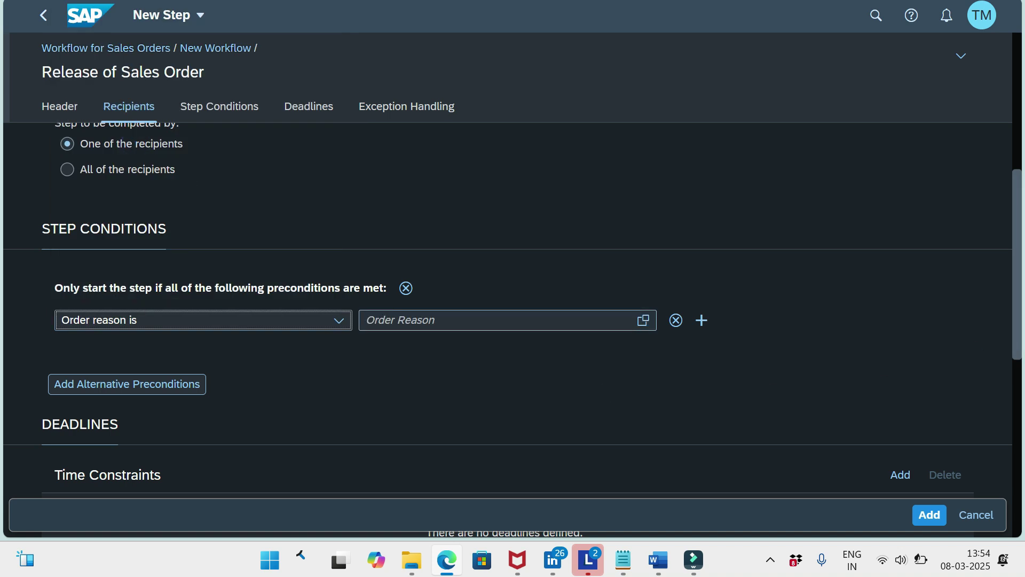
Step: Start a new deadline for the release step that falls 4 hours after the workflow started
{"action": "left_click_drag", "start_coordinate": [1017, 320], "coordinate": [1017, 380]}
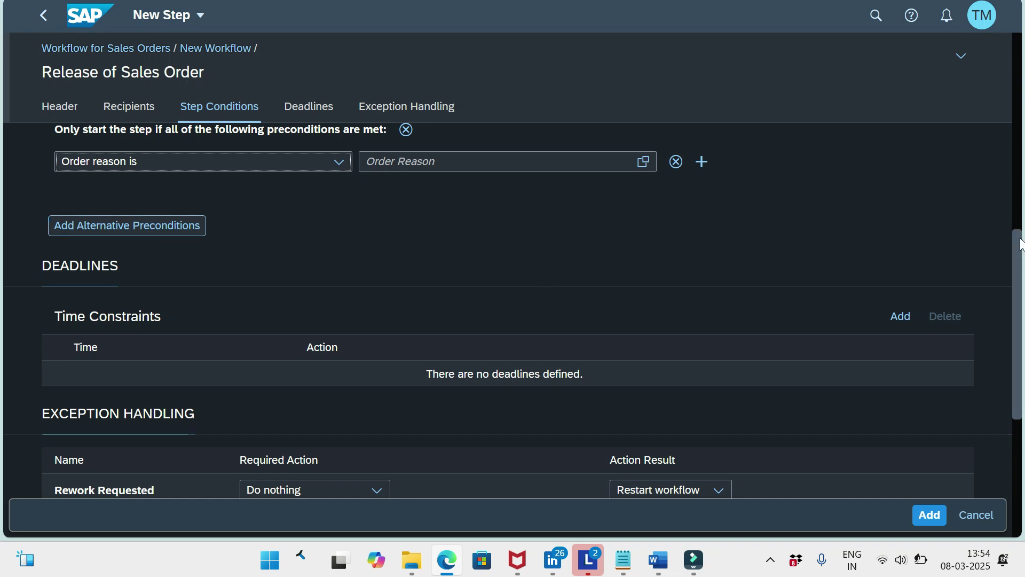
{"action": "left_click_drag", "start_coordinate": [1018, 256], "coordinate": [1018, 288]}
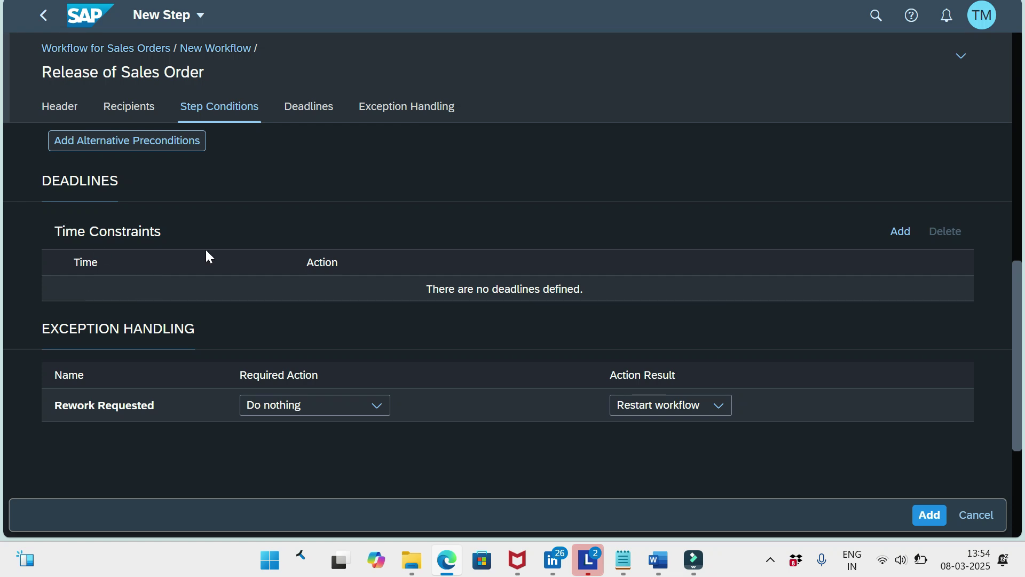
{"action": "left_click", "coordinate": [900, 235]}
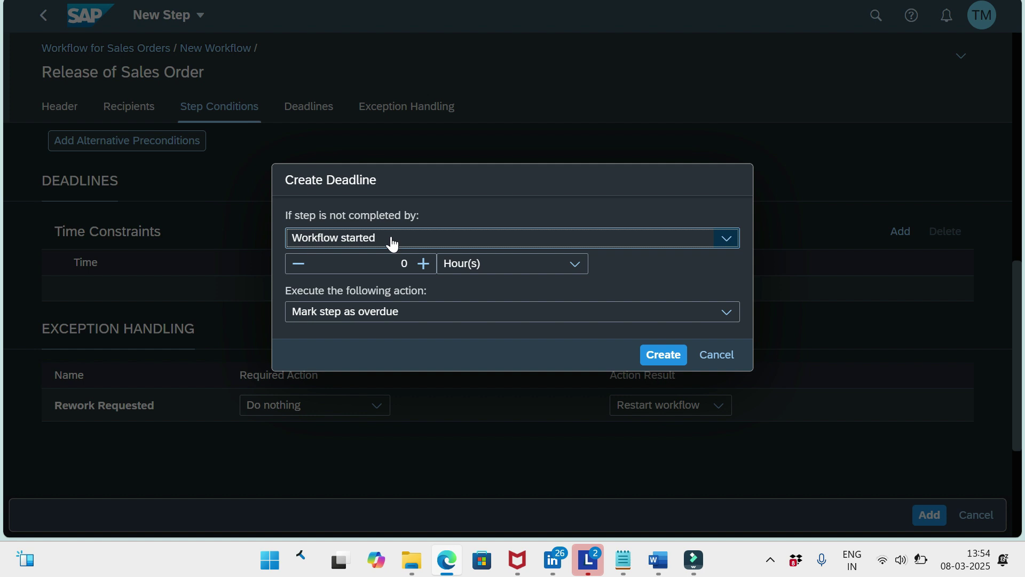
{"action": "left_click", "coordinate": [726, 239]}
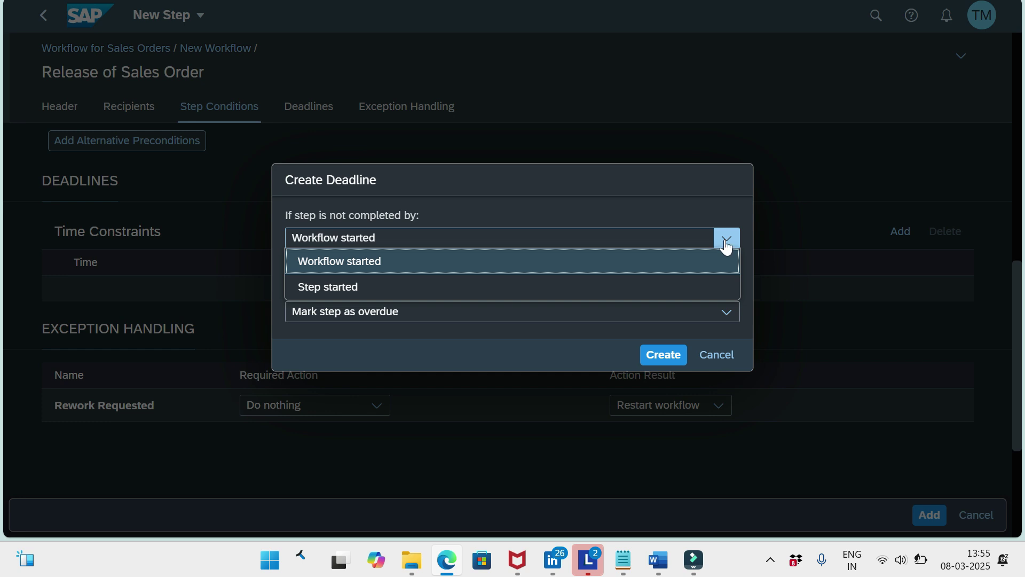
{"action": "left_click", "coordinate": [702, 209]}
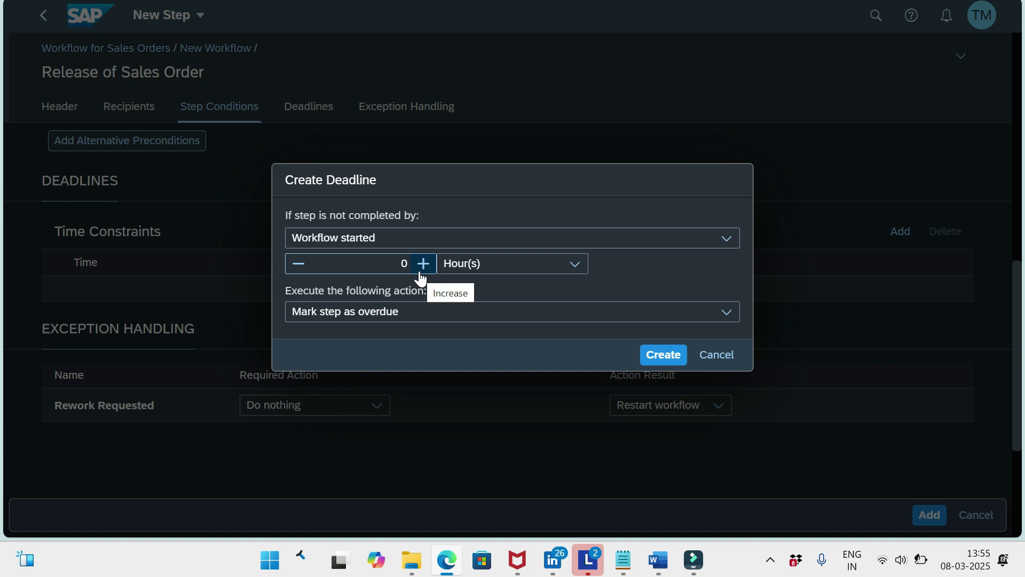
{"action": "left_click", "coordinate": [487, 314]}
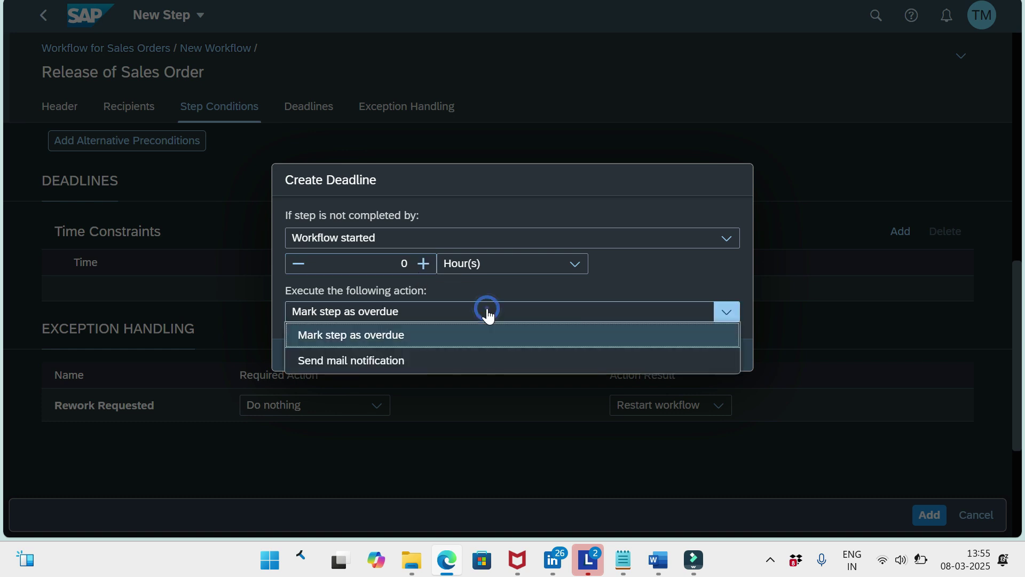
{"action": "left_click", "coordinate": [413, 335]}
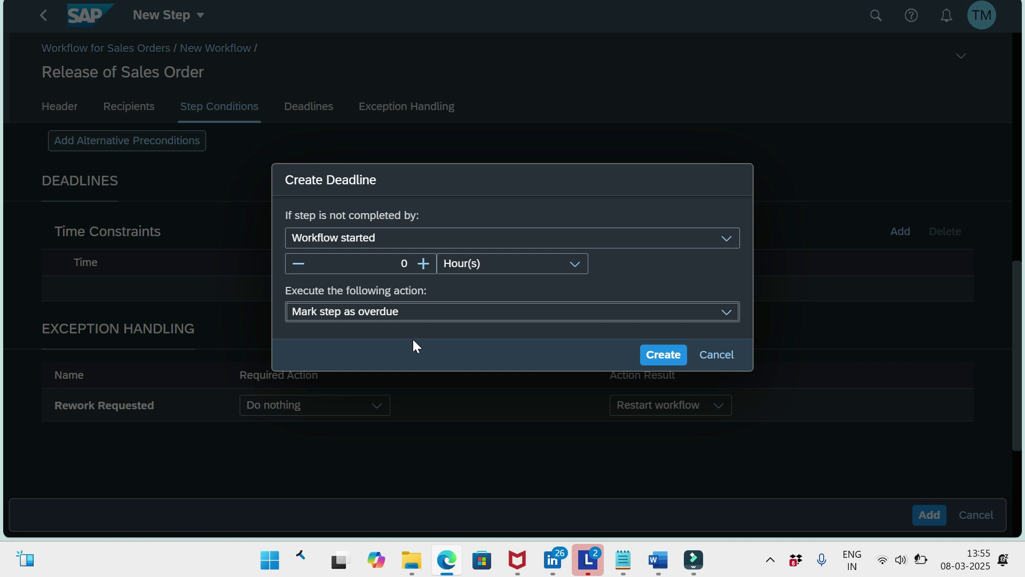
{"action": "left_click", "coordinate": [421, 273]}
{"action": "double_click", "coordinate": [422, 273]}
{"action": "left_click", "coordinate": [422, 275]}
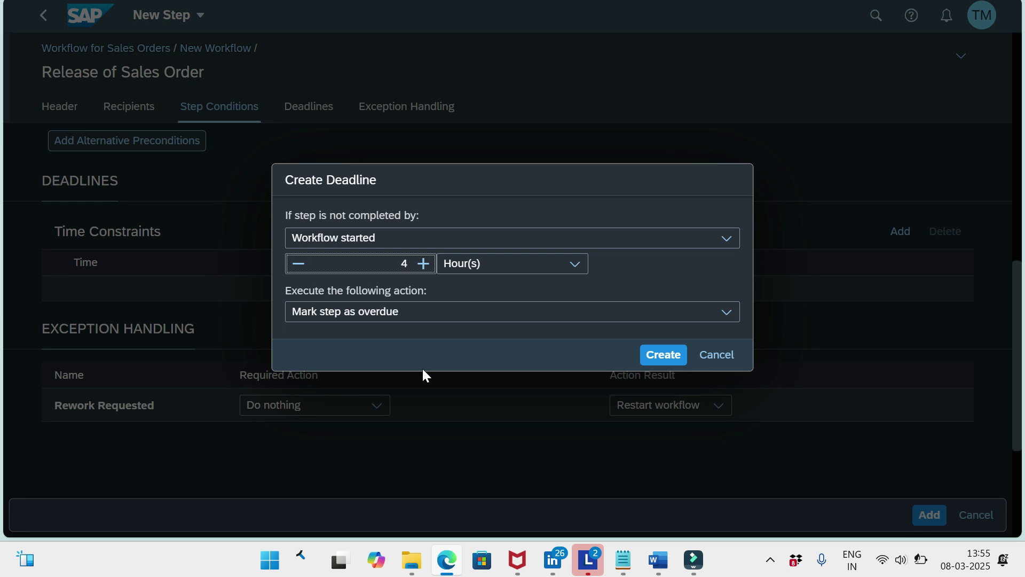
Step: Set the deadline's action to Send mail notification
{"action": "left_click", "coordinate": [725, 316]}
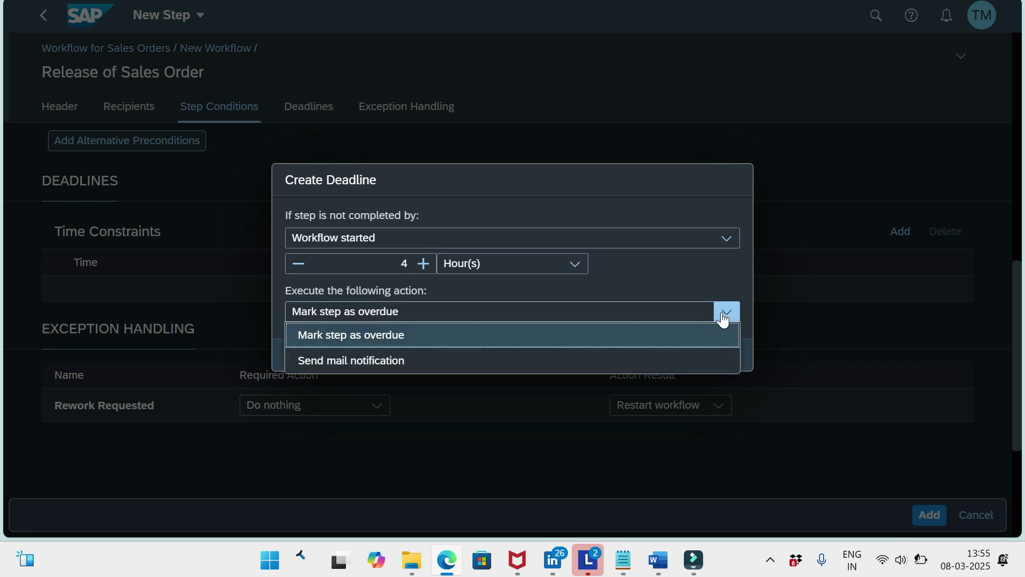
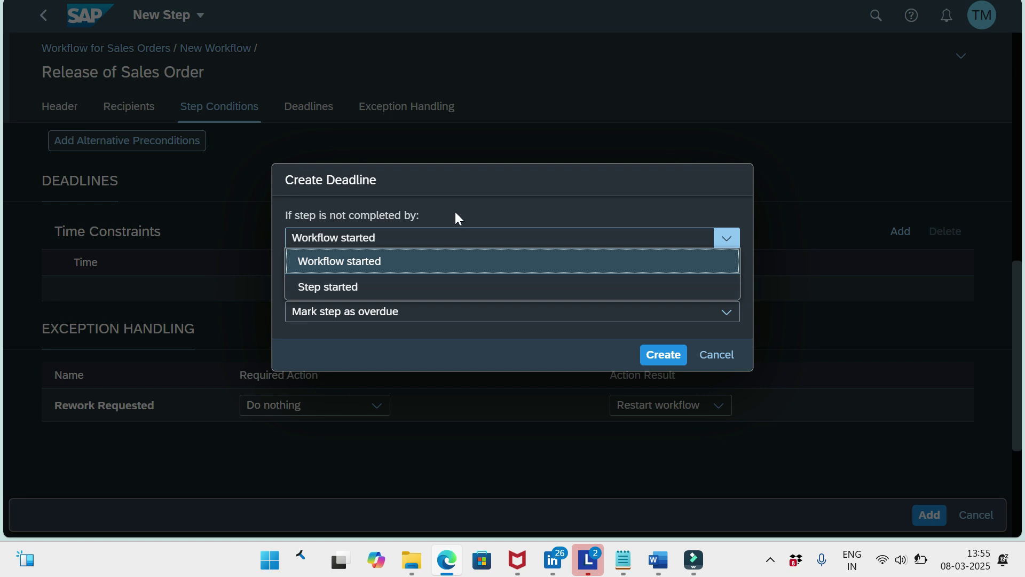
{"action": "left_click", "coordinate": [500, 172]}
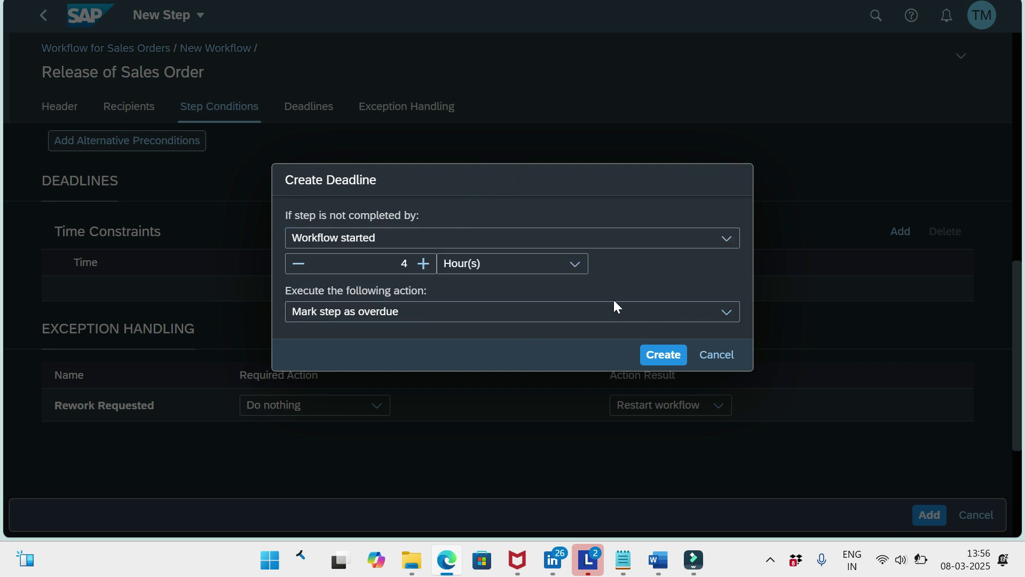
{"action": "left_click", "coordinate": [725, 314]}
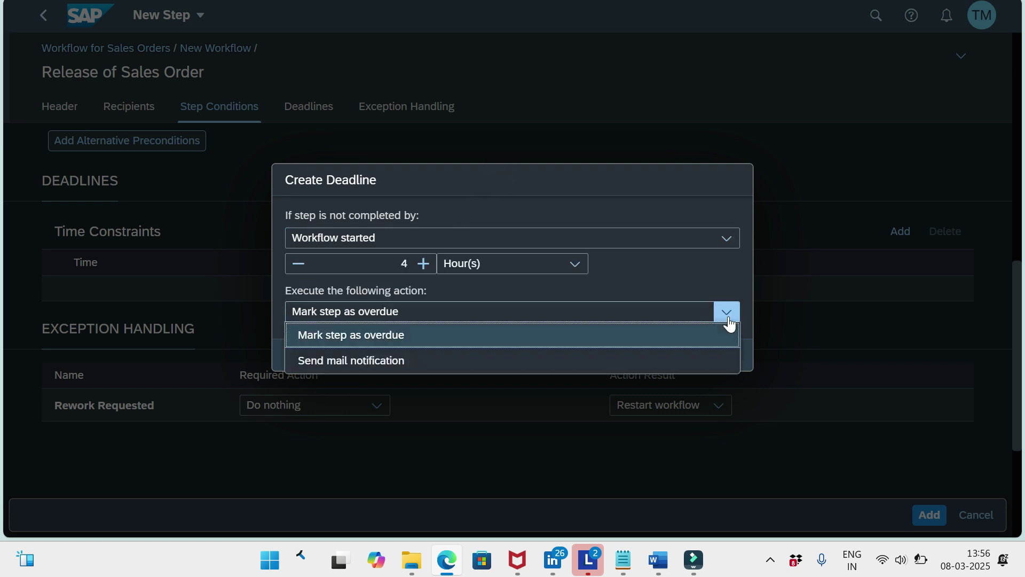
{"action": "left_click", "coordinate": [404, 372]}
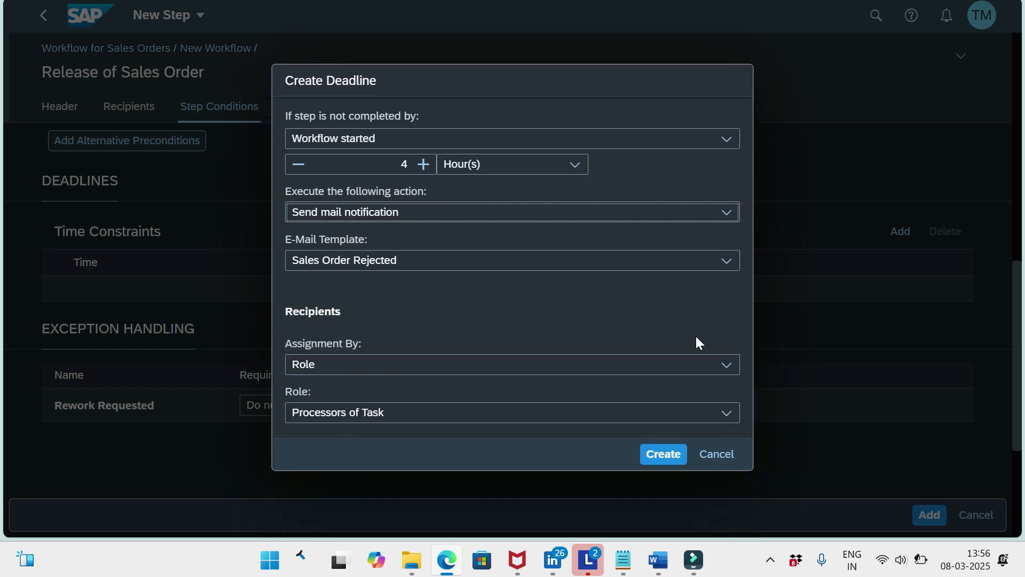
Step: Assign the notification's recipients by the role Processors of Task and create the deadline
{"action": "left_click", "coordinate": [726, 365]}
{"action": "left_click", "coordinate": [726, 365]}
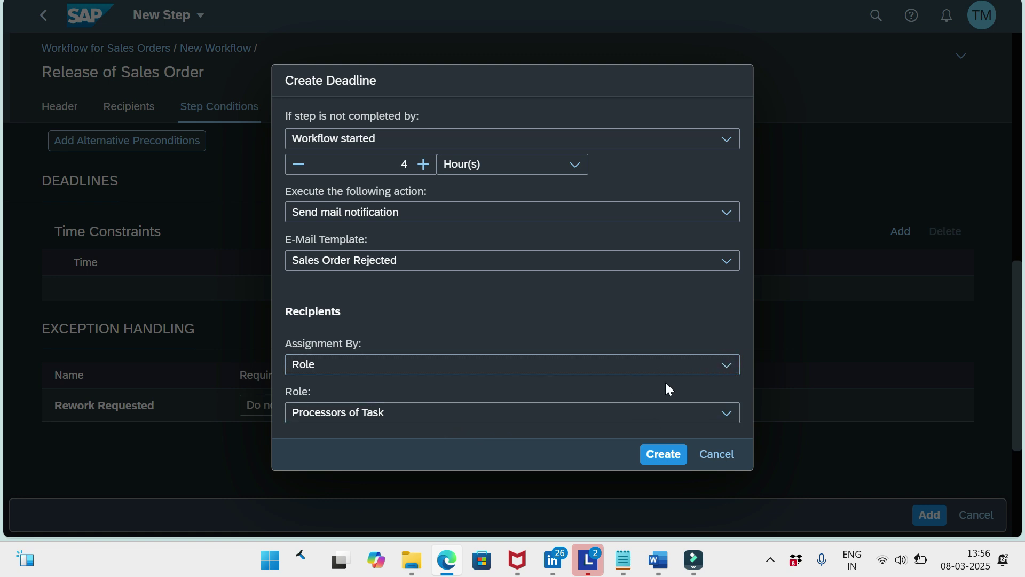
{"action": "left_click", "coordinate": [726, 413]}
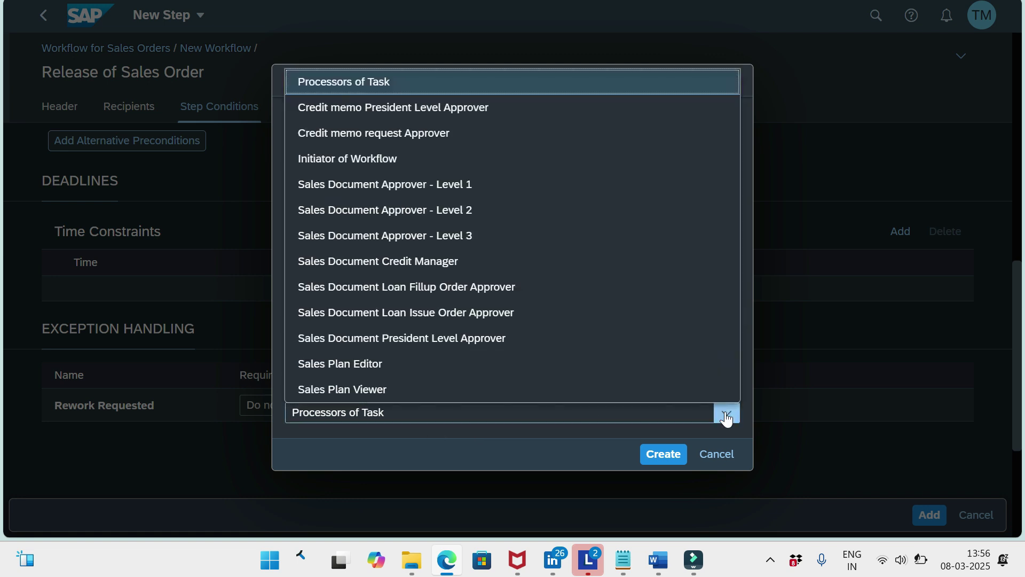
{"action": "left_click", "coordinate": [540, 427]}
{"action": "left_click", "coordinate": [727, 365]}
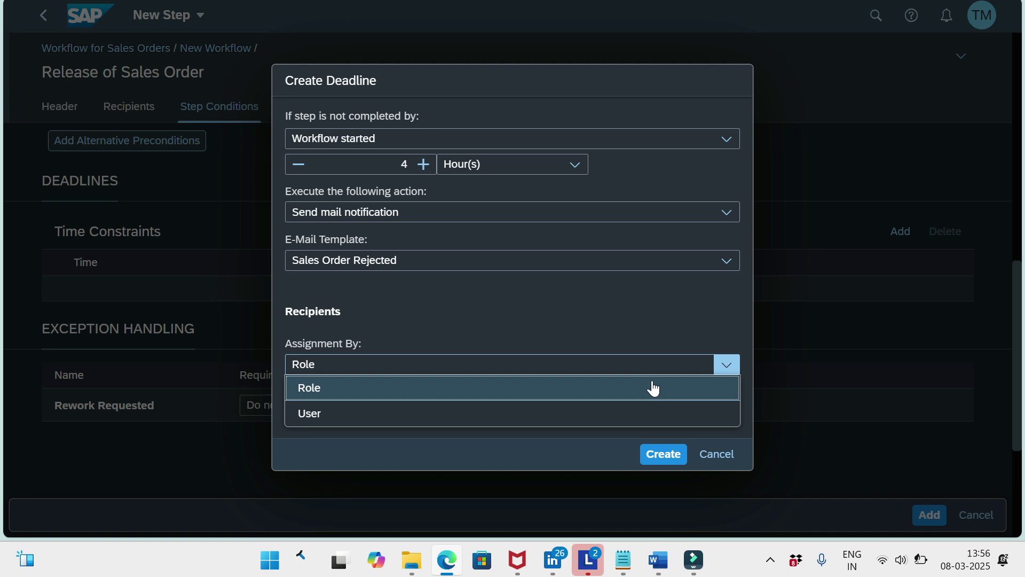
{"action": "left_click", "coordinate": [610, 413]}
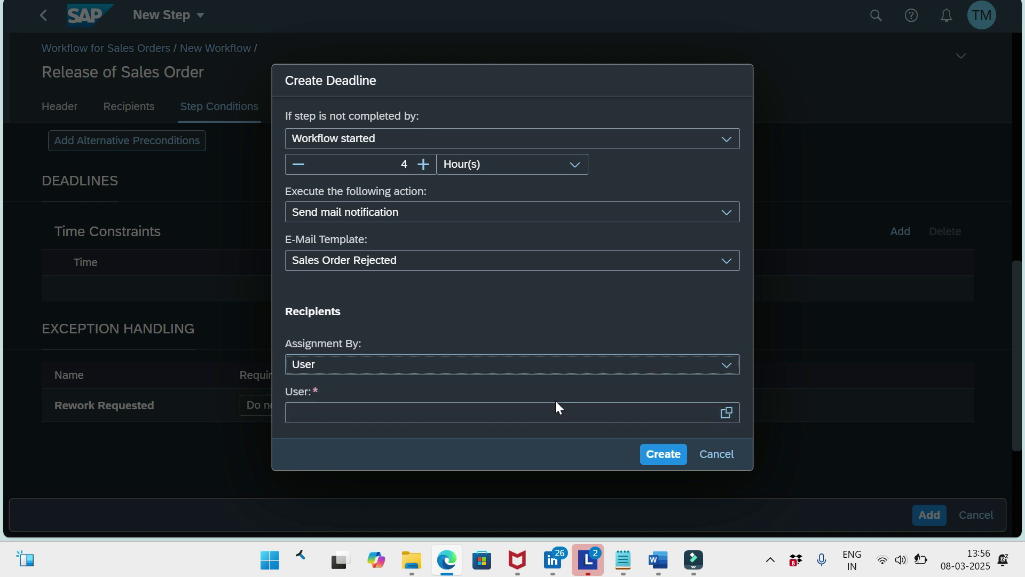
{"action": "left_click", "coordinate": [727, 366]}
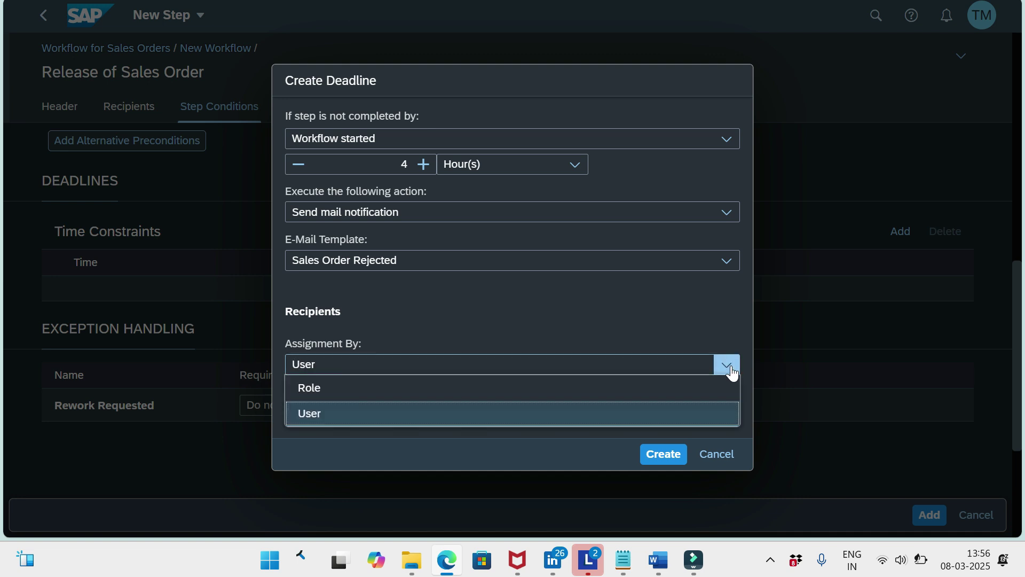
{"action": "left_click", "coordinate": [662, 393]}
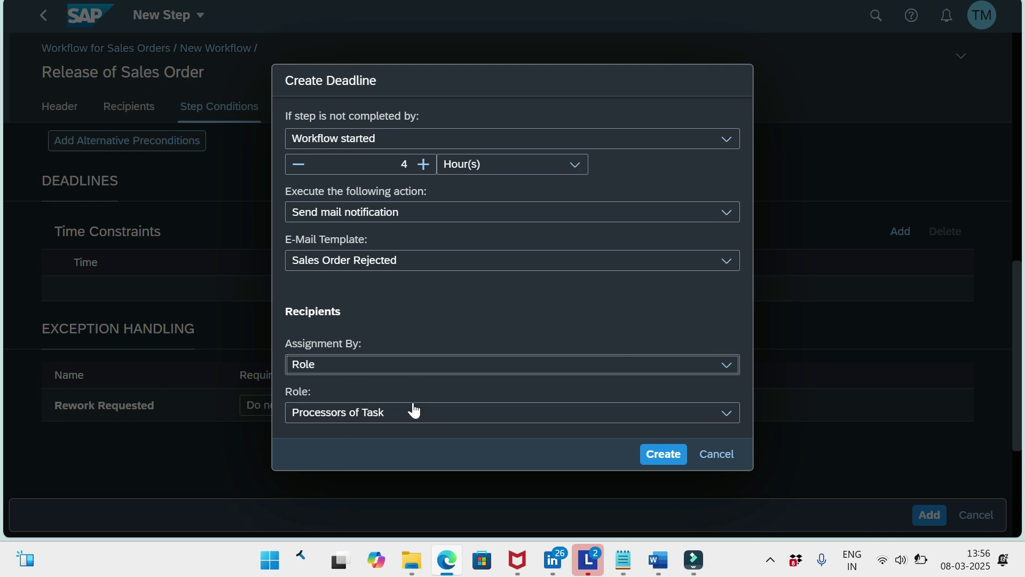
{"action": "left_click", "coordinate": [665, 457]}
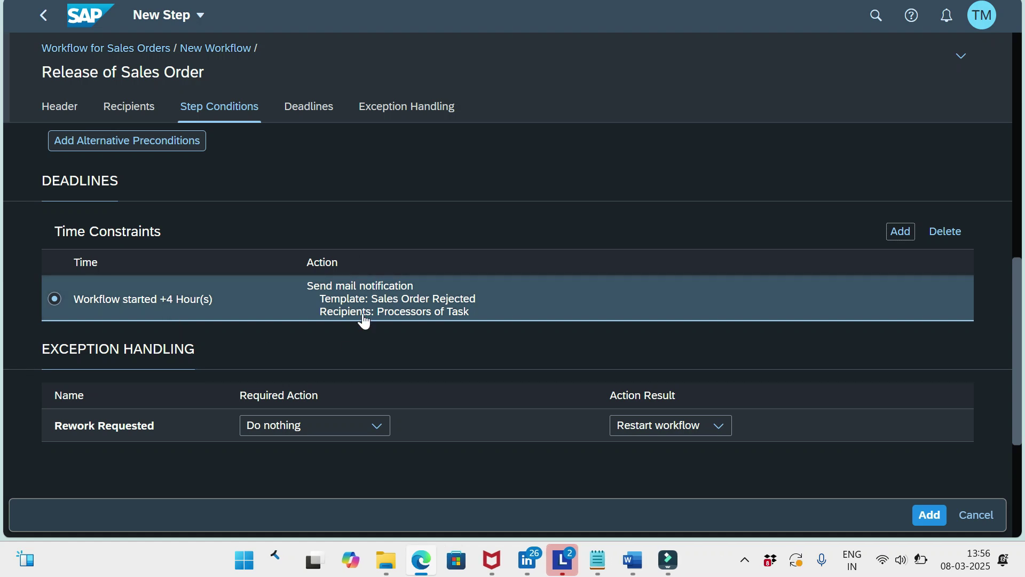
Step: Set the exception handling for Rework Requested to Rework of Sales Order, with Restart workflow as the action result
{"action": "left_click", "coordinate": [402, 338]}
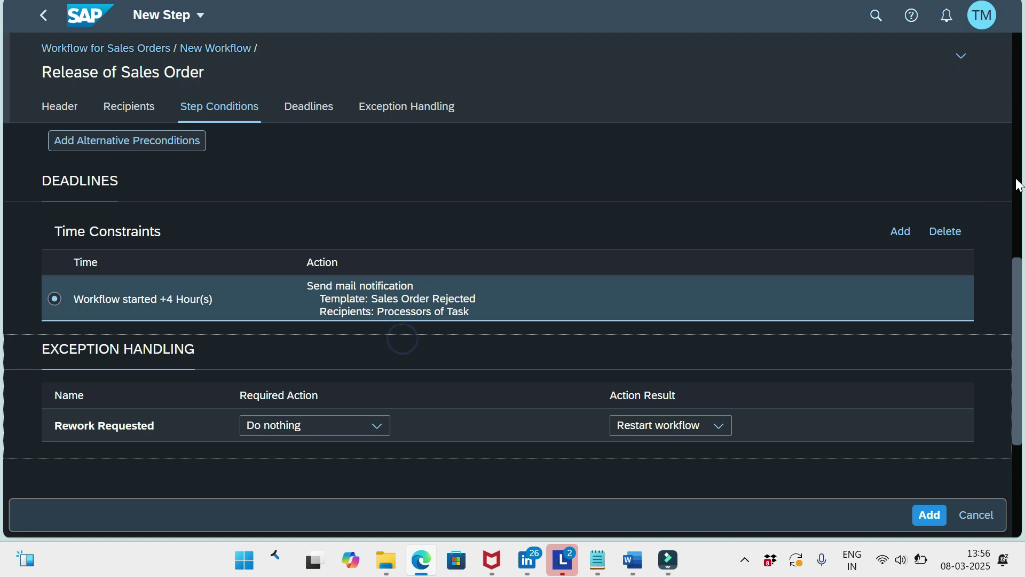
{"action": "left_click_drag", "start_coordinate": [1015, 293], "coordinate": [1013, 325]}
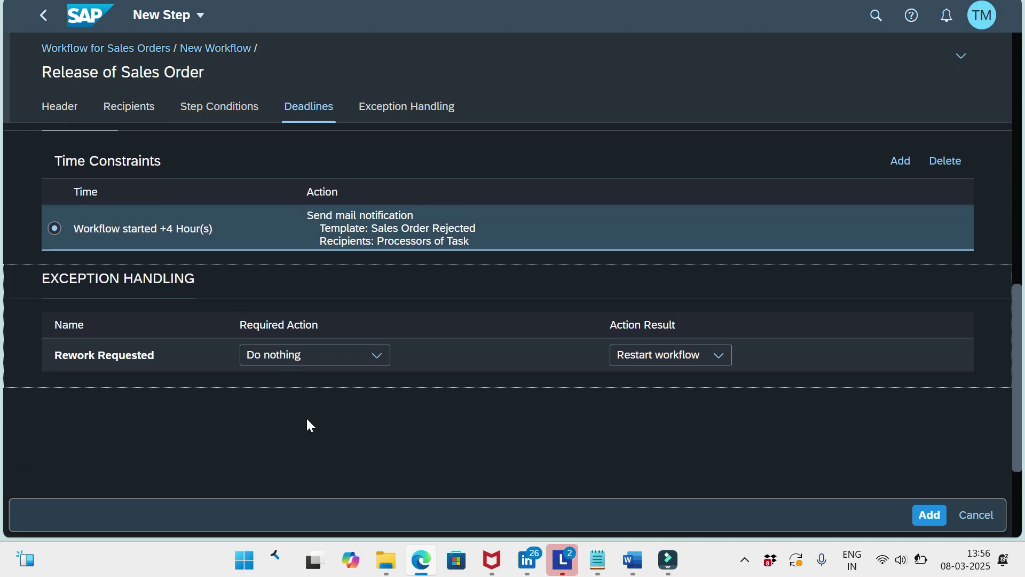
{"action": "left_click", "coordinate": [375, 364]}
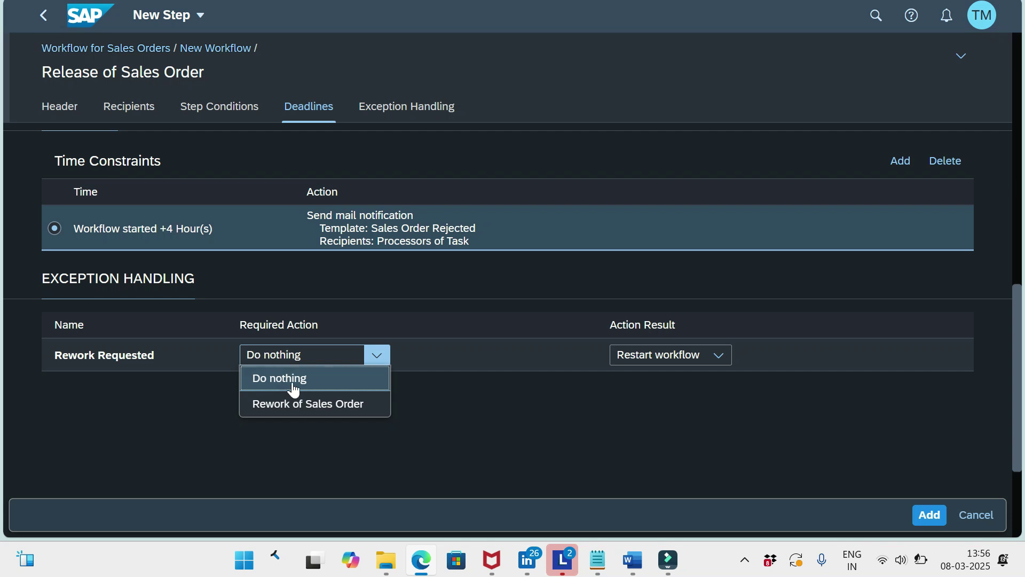
{"action": "left_click", "coordinate": [724, 367]}
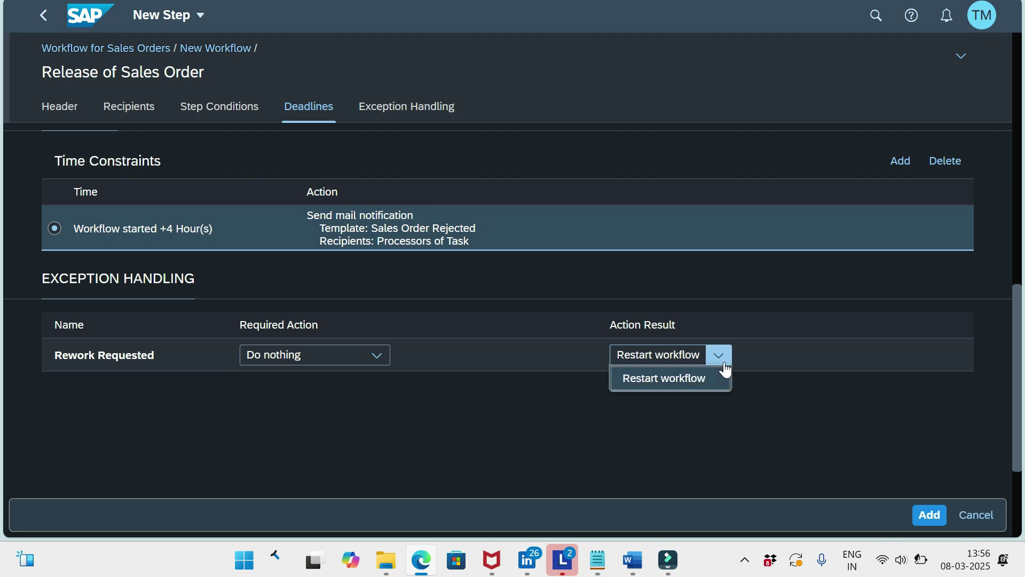
{"action": "left_click", "coordinate": [719, 355]}
{"action": "left_click", "coordinate": [372, 358]}
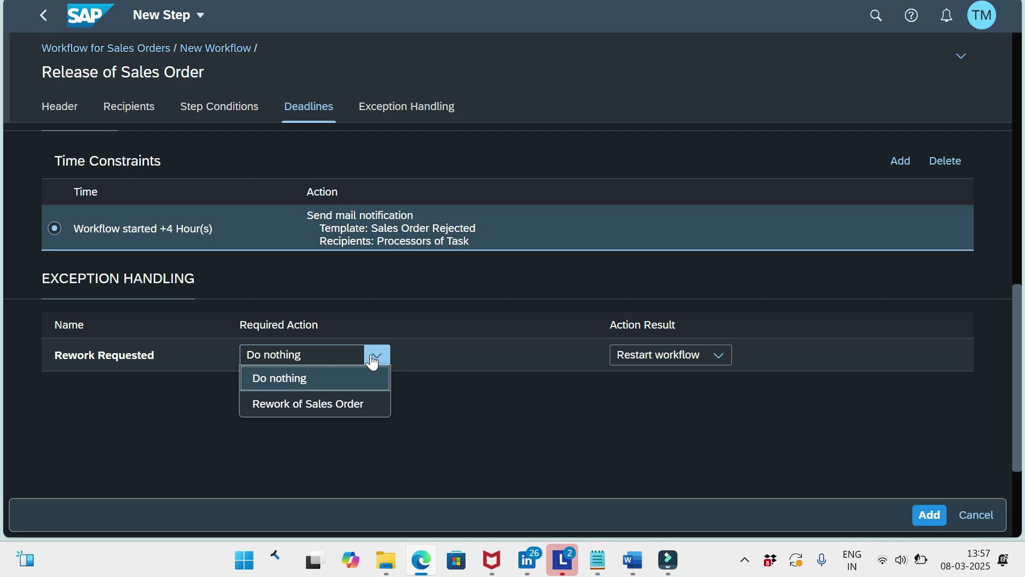
{"action": "left_click", "coordinate": [323, 408]}
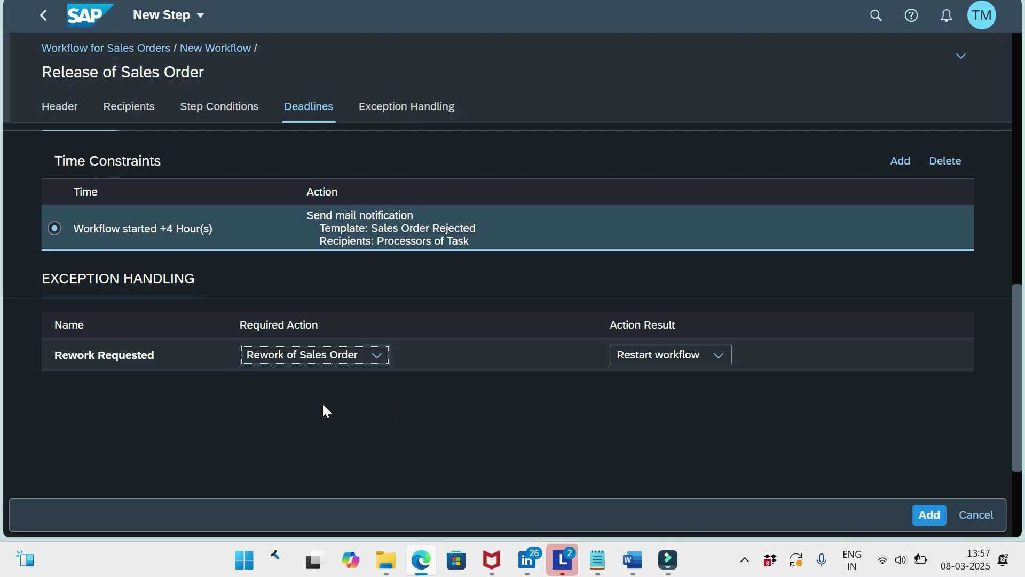
{"action": "left_click", "coordinate": [722, 356]}
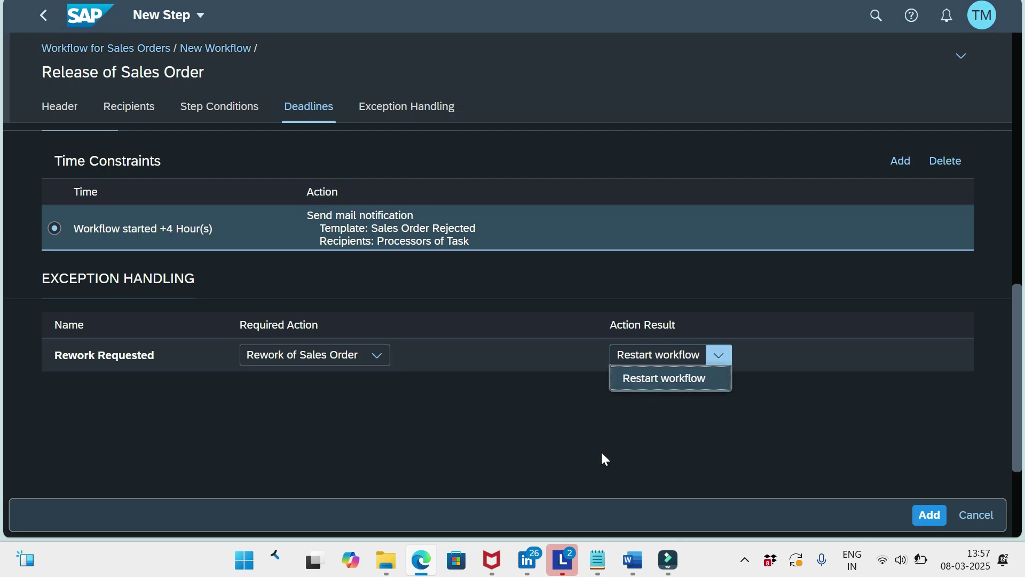
{"action": "left_click", "coordinate": [634, 454]}
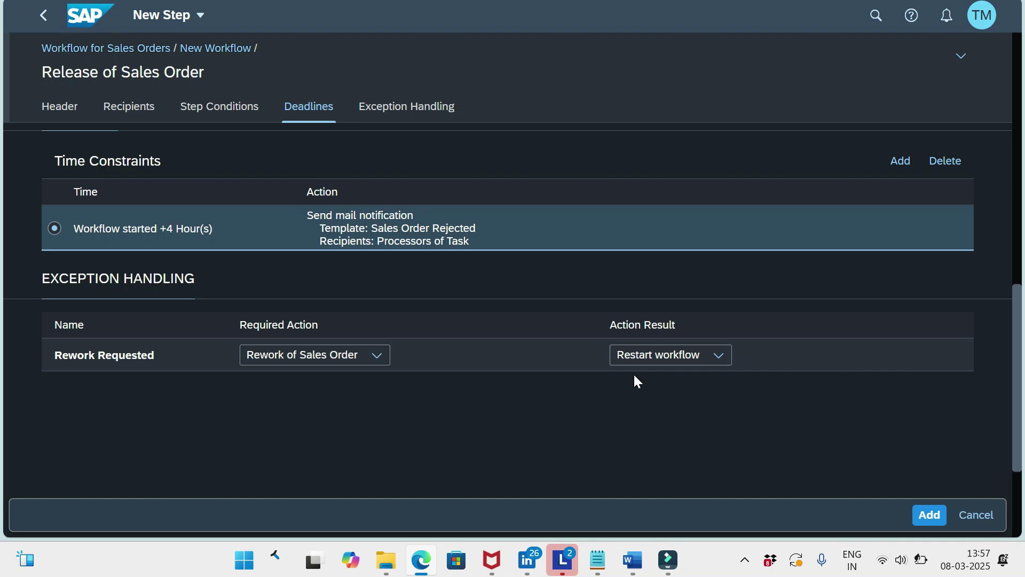
Step: Set the order reason in the step's precondition to 001 and add the release step to the workflow
{"action": "left_click", "coordinate": [927, 513]}
{"action": "left_click_drag", "start_coordinate": [1016, 423], "coordinate": [1000, 304]}
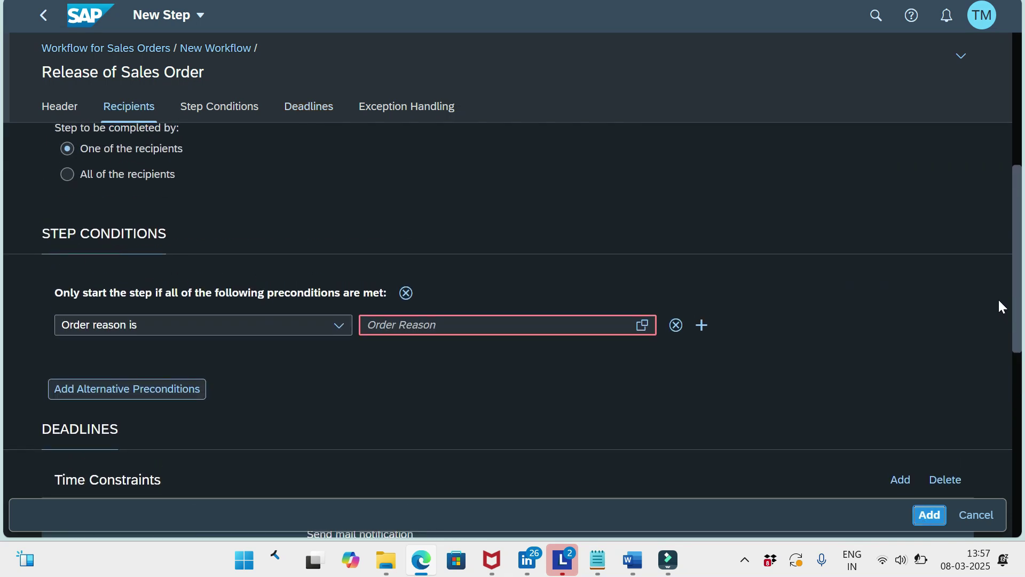
{"action": "left_click", "coordinate": [641, 325]}
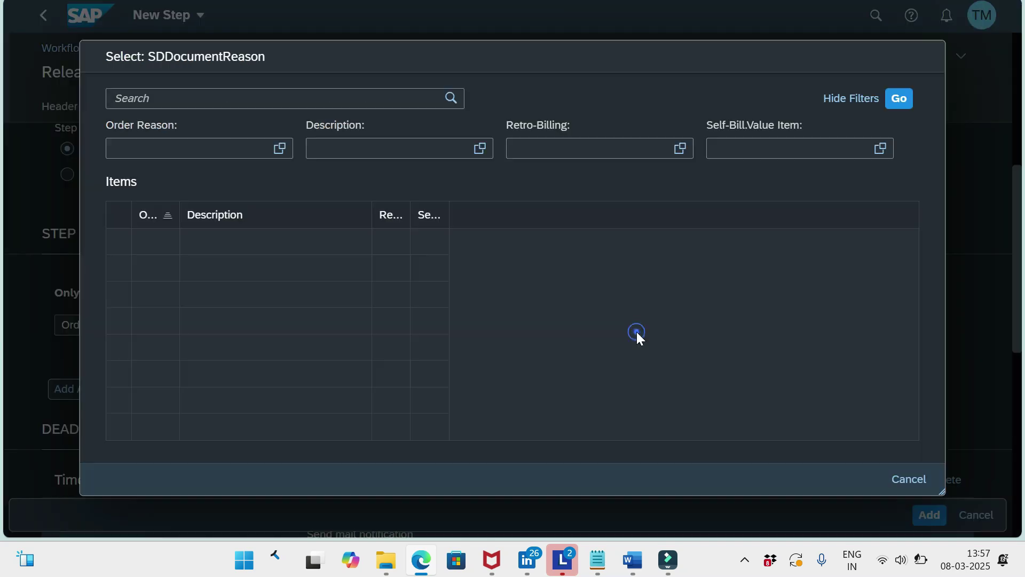
{"action": "left_click", "coordinate": [251, 242]}
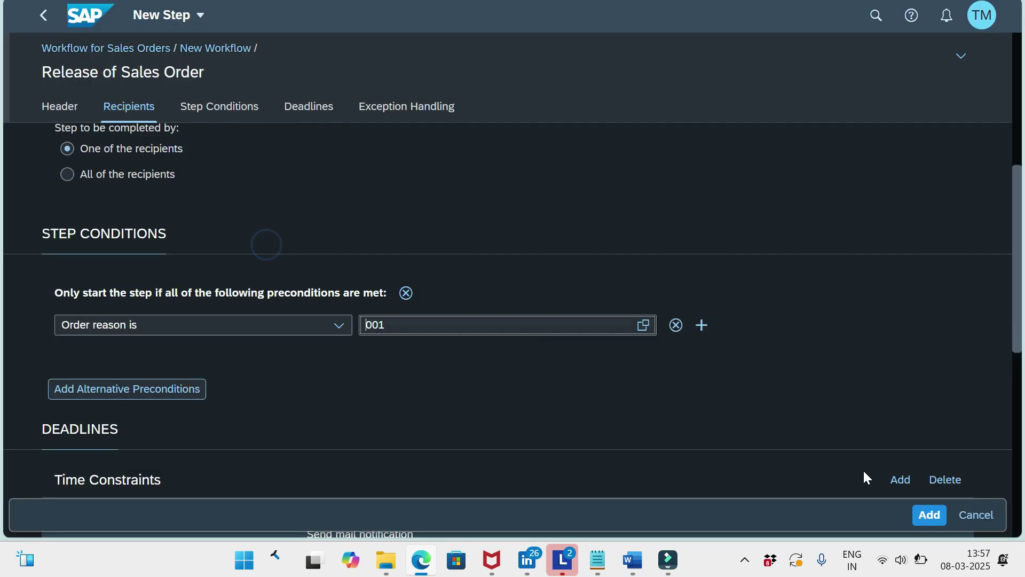
{"action": "left_click", "coordinate": [929, 515]}
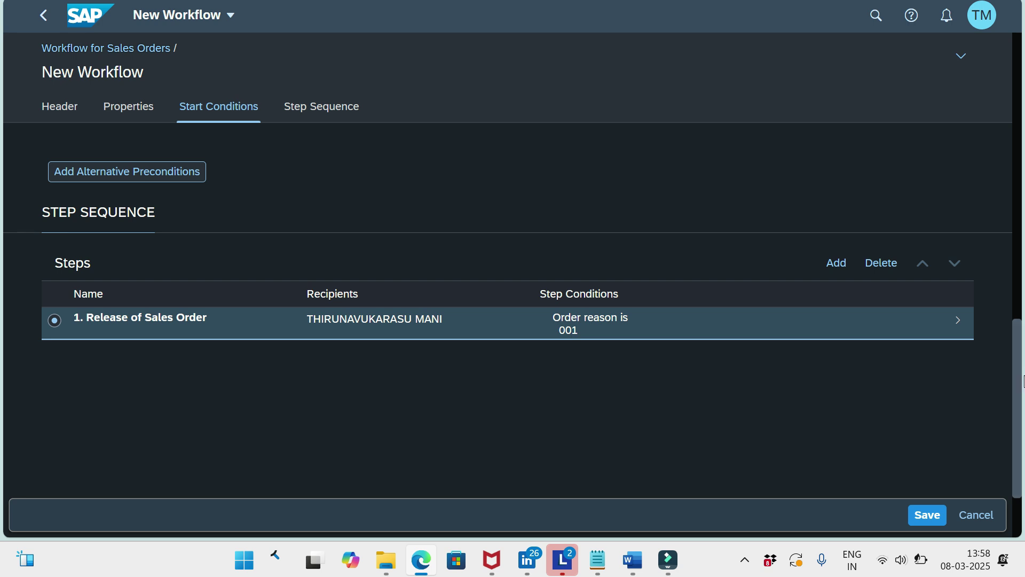
Step: Examine the new workflow's start conditions and its step sequence
{"action": "scroll", "coordinate": [1020, 330], "scroll_direction": "up", "scroll_amount": 2}
{"action": "scroll", "coordinate": [1019, 330], "scroll_direction": "up", "scroll_amount": 3}
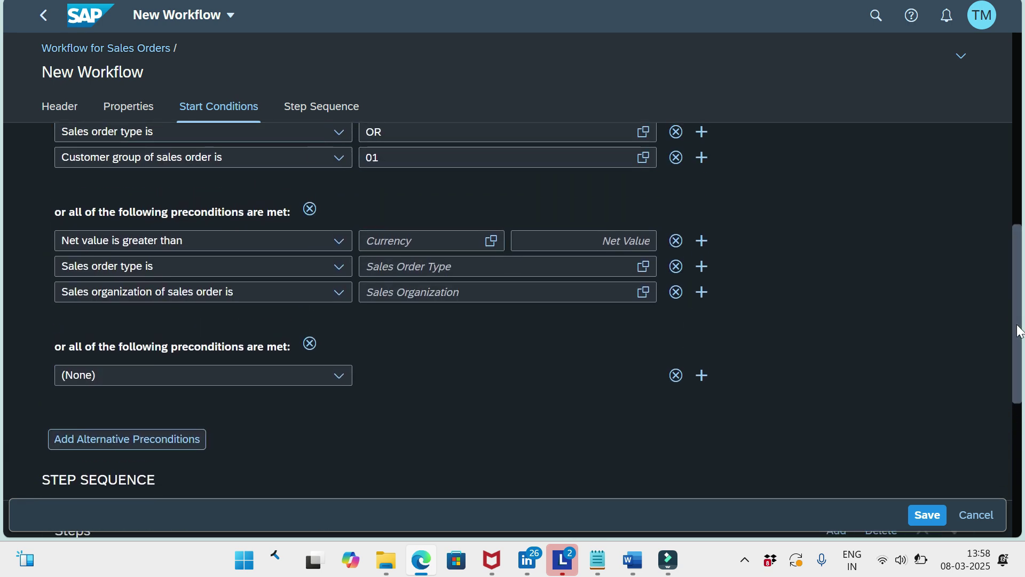
{"action": "scroll", "coordinate": [1019, 330], "scroll_direction": "down", "scroll_amount": 5}
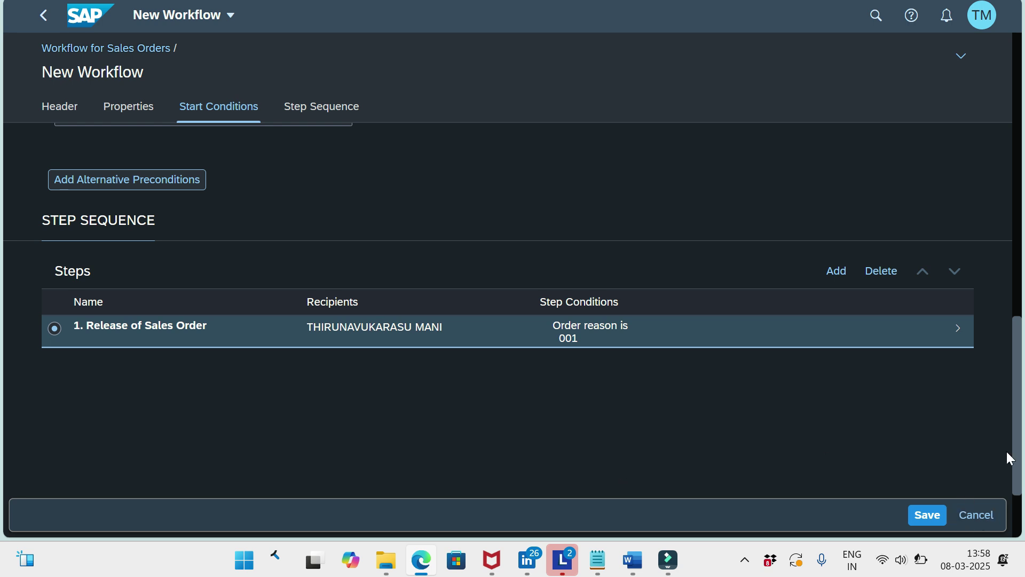
{"action": "left_click_drag", "start_coordinate": [1016, 463], "coordinate": [1000, 373]}
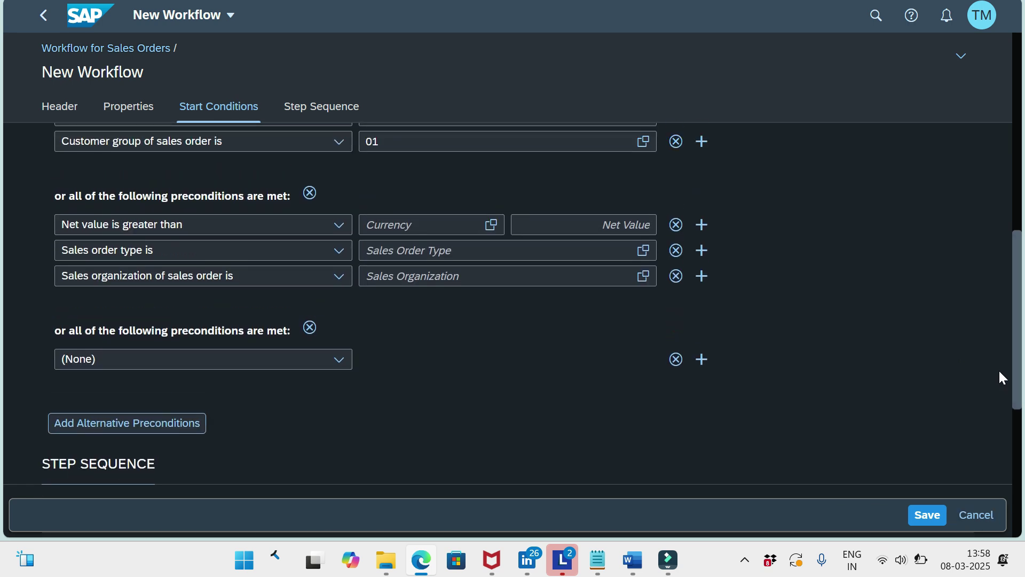